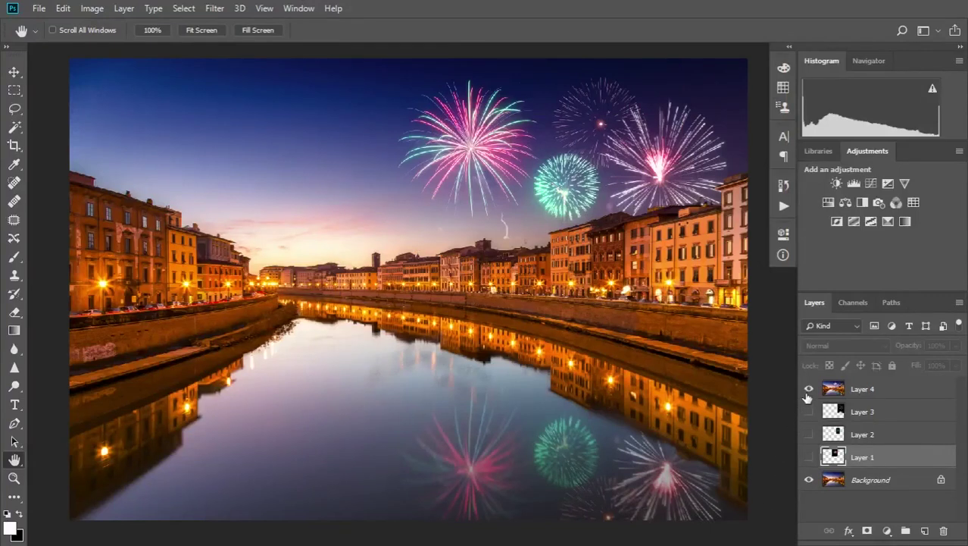
Compare the photo with and without Layer 4, and delete Layer 4
{"action": "left_click", "coordinate": [809, 389]}
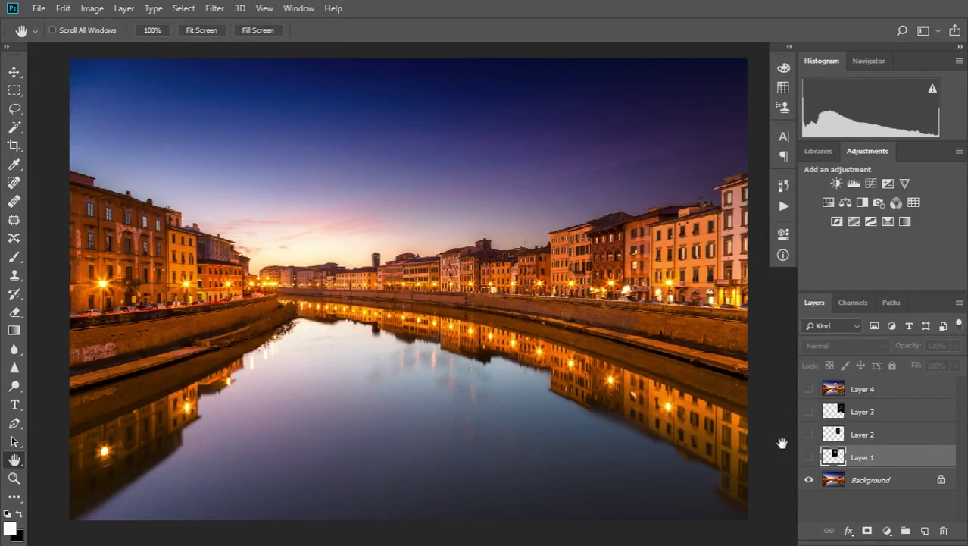
{"action": "left_click", "coordinate": [810, 389]}
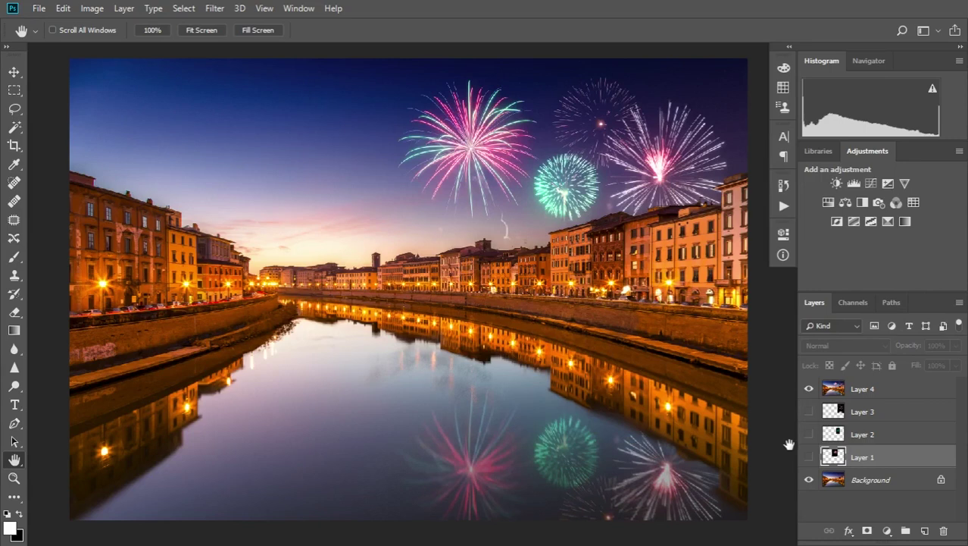
{"action": "left_click", "coordinate": [899, 390]}
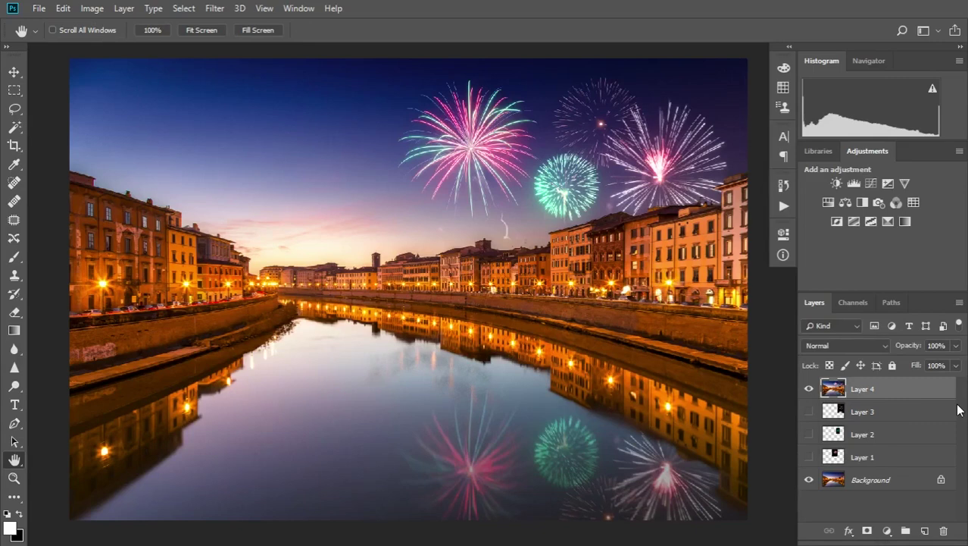
{"action": "key", "text": "Delete"}
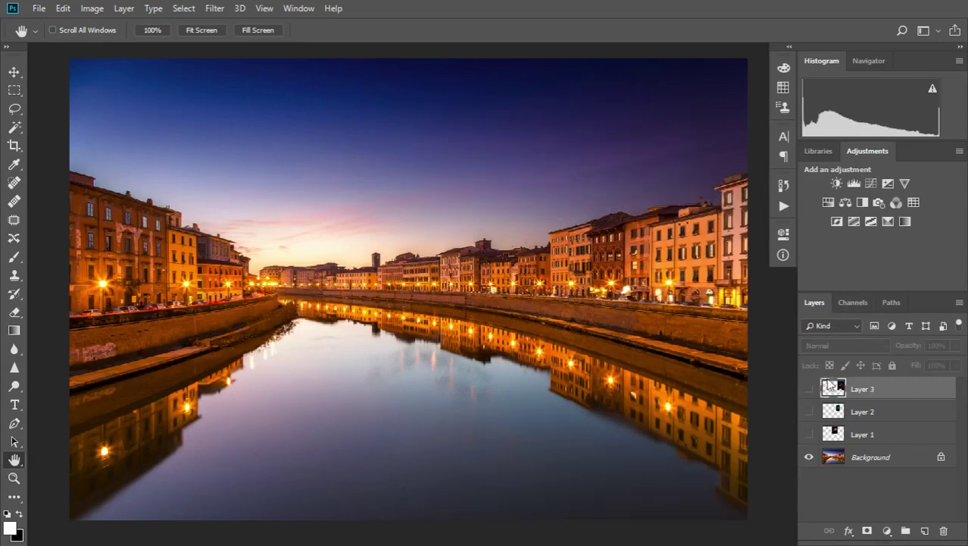
View the firework layers Layer 1, Layer 2 and Layer 3 individually, and return to showing only the Background
{"action": "left_click", "coordinate": [809, 436]}
{"action": "left_click", "coordinate": [809, 457]}
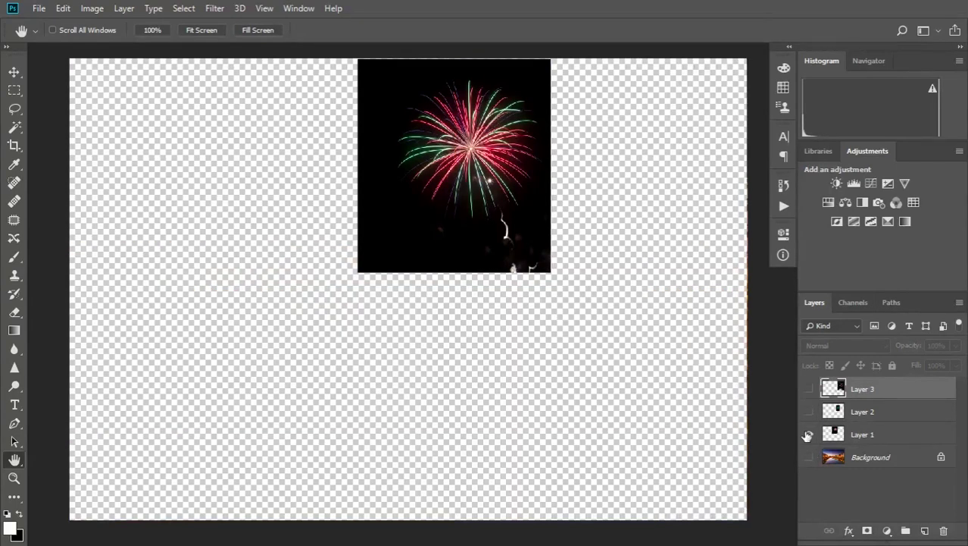
{"action": "left_click", "coordinate": [809, 434]}
{"action": "left_click", "coordinate": [809, 412]}
{"action": "left_click", "coordinate": [810, 389]}
{"action": "left_click", "coordinate": [809, 413]}
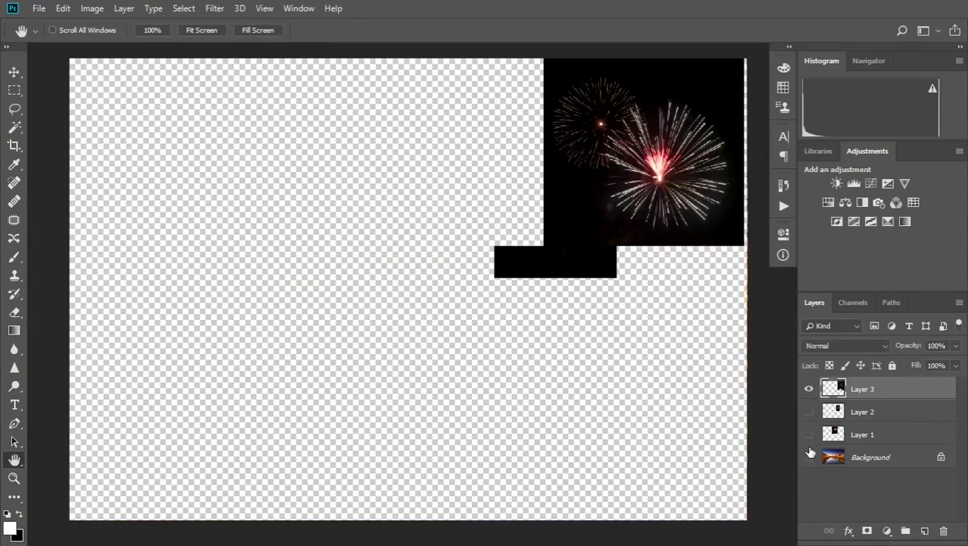
{"action": "left_click", "coordinate": [808, 456]}
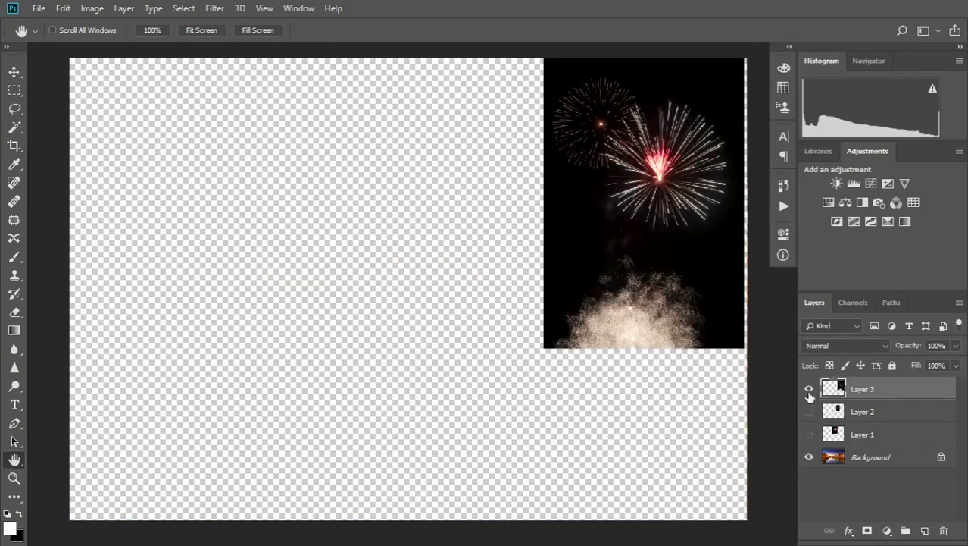
{"action": "key", "text": "ctrl+comma"}
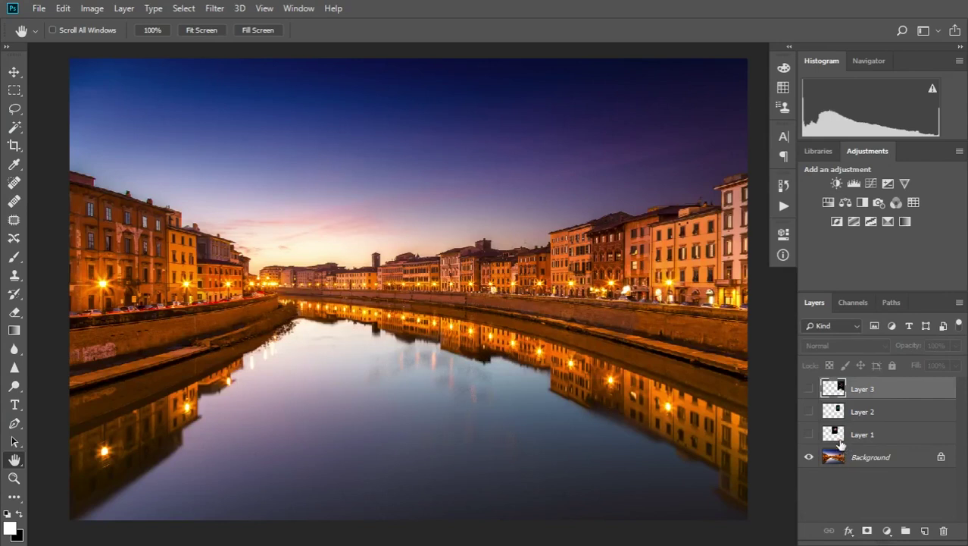
Show Layer 1 over the Background and set its blend mode to Screen
{"action": "left_click", "coordinate": [808, 434]}
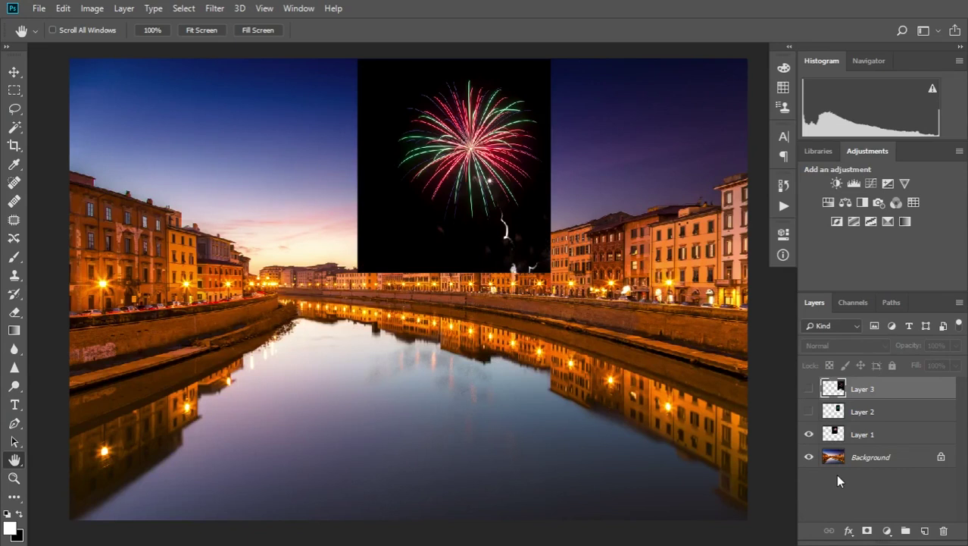
{"action": "left_click", "coordinate": [875, 436]}
{"action": "left_click", "coordinate": [847, 344]}
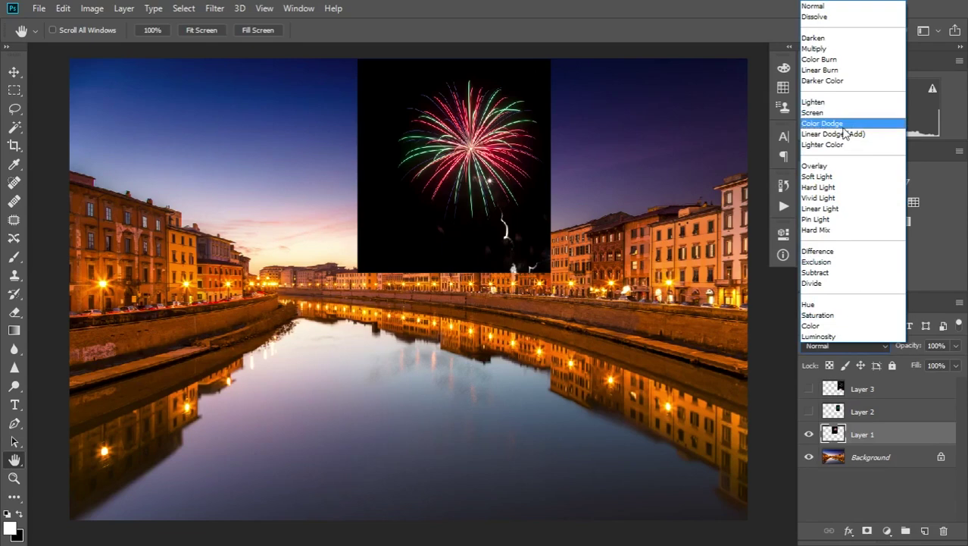
{"action": "left_click", "coordinate": [829, 113]}
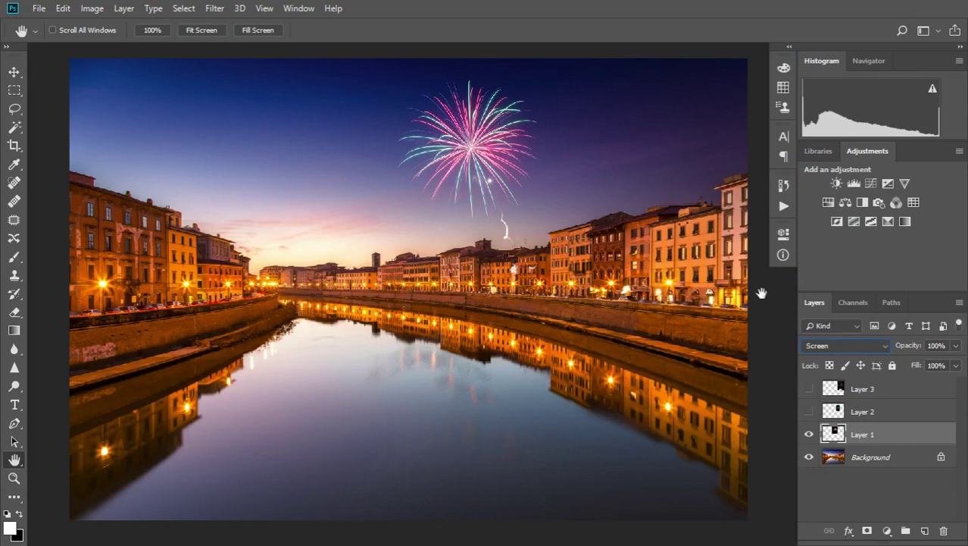
Add a layer mask to Layer 1 and paint out the bright trail below the firework with a black soft brush at 30% opacity
{"action": "left_click", "coordinate": [868, 531]}
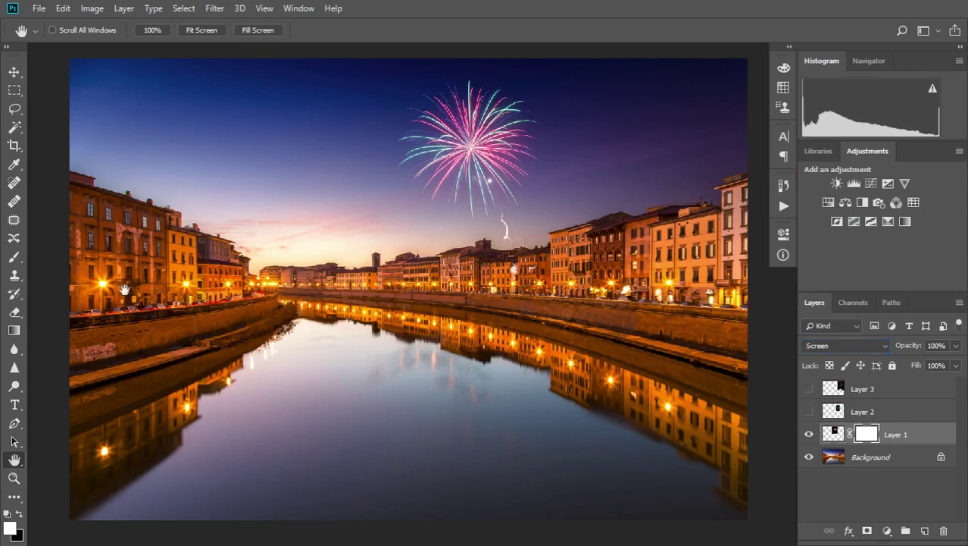
{"action": "key", "text": "b"}
{"action": "right_click", "coordinate": [316, 246]}
{"action": "left_click_drag", "start_coordinate": [426, 284], "coordinate": [443, 284]}
{"action": "key", "text": "Return"}
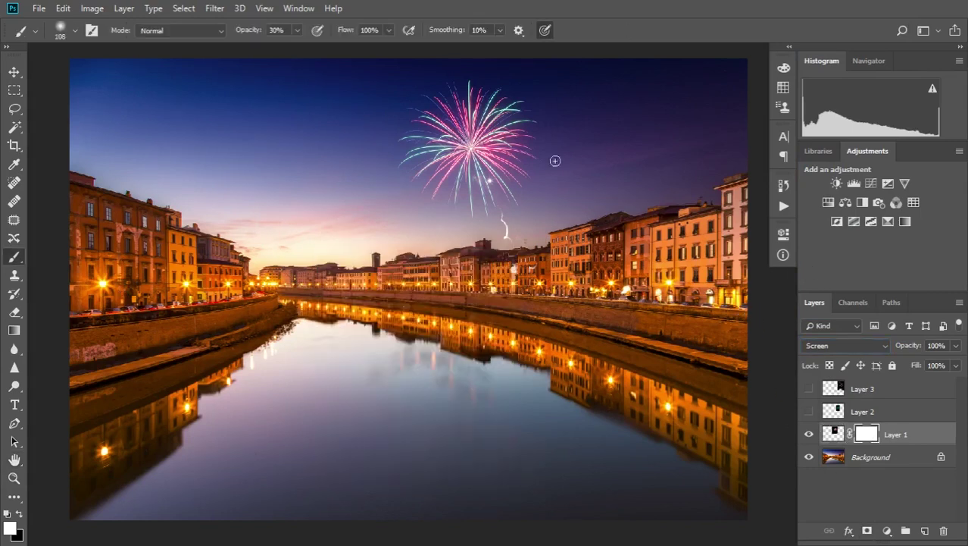
{"action": "key", "text": "x"}
{"action": "left_click_drag", "start_coordinate": [501, 216], "coordinate": [506, 241]}
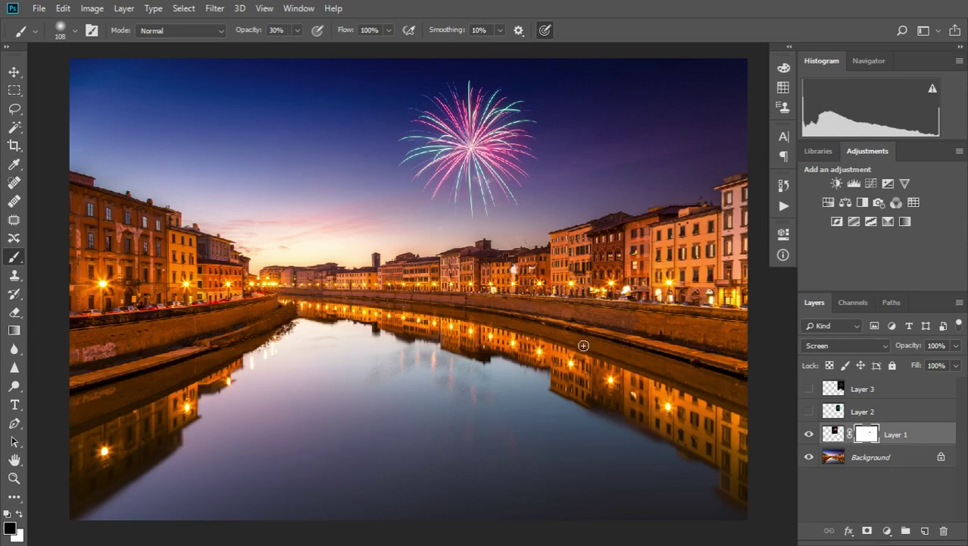
Duplicate Layer 1 and lower the copy's opacity to 51%
{"action": "right_click", "coordinate": [904, 434]}
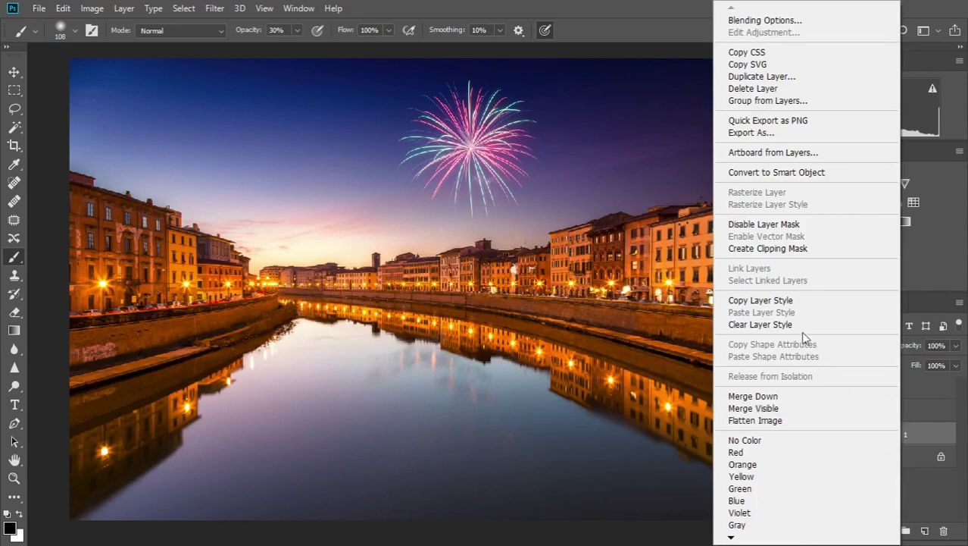
{"action": "left_click", "coordinate": [800, 77]}
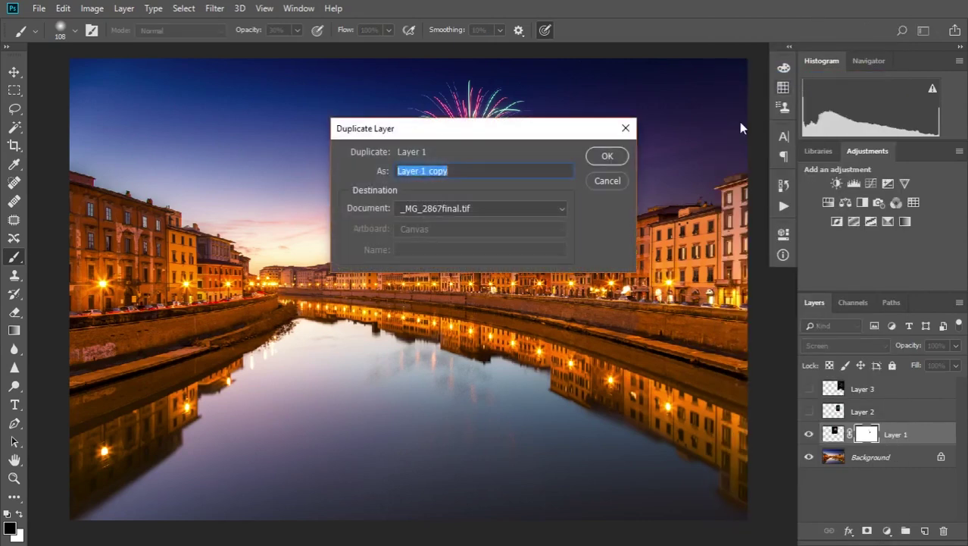
{"action": "left_click", "coordinate": [611, 155]}
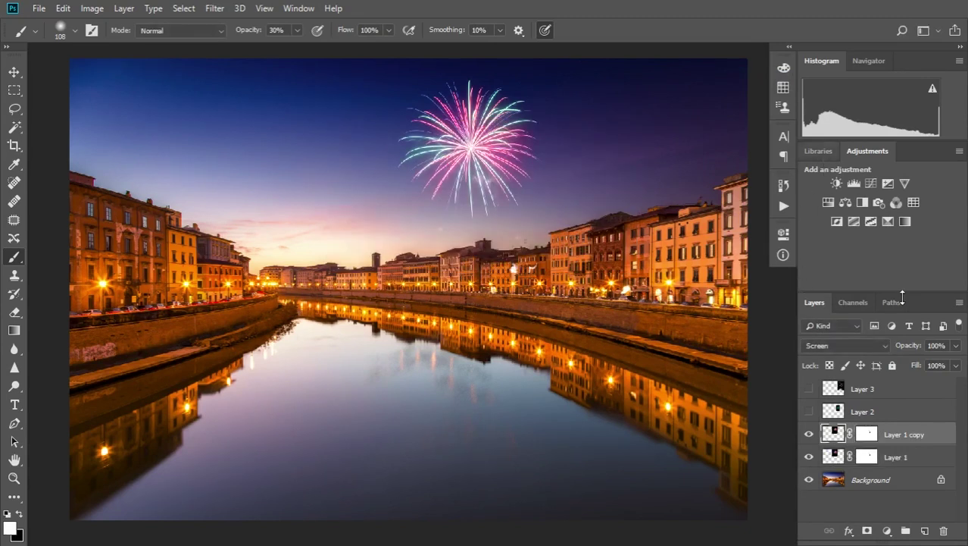
{"action": "left_click", "coordinate": [957, 365]}
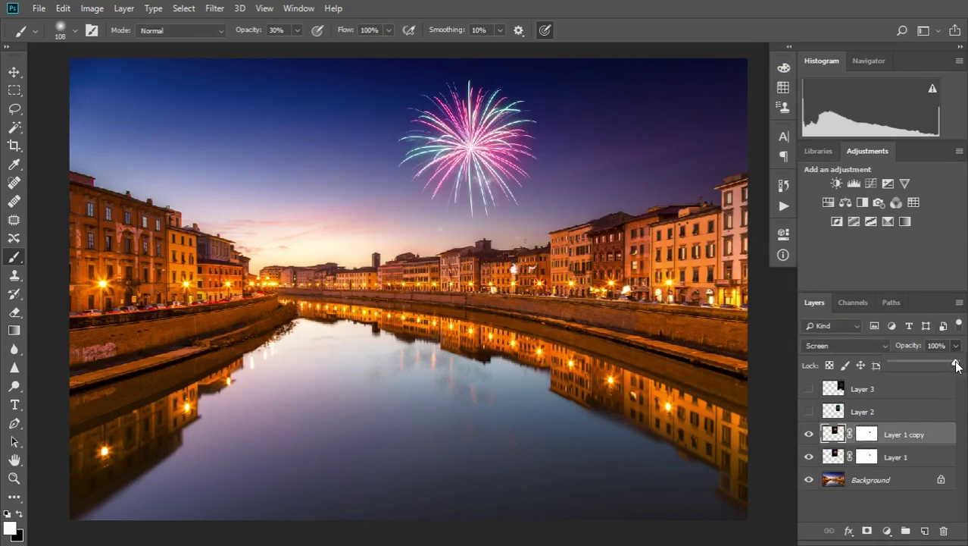
{"action": "left_click_drag", "start_coordinate": [956, 366], "coordinate": [934, 365]}
{"action": "left_click_drag", "start_coordinate": [934, 366], "coordinate": [924, 362]}
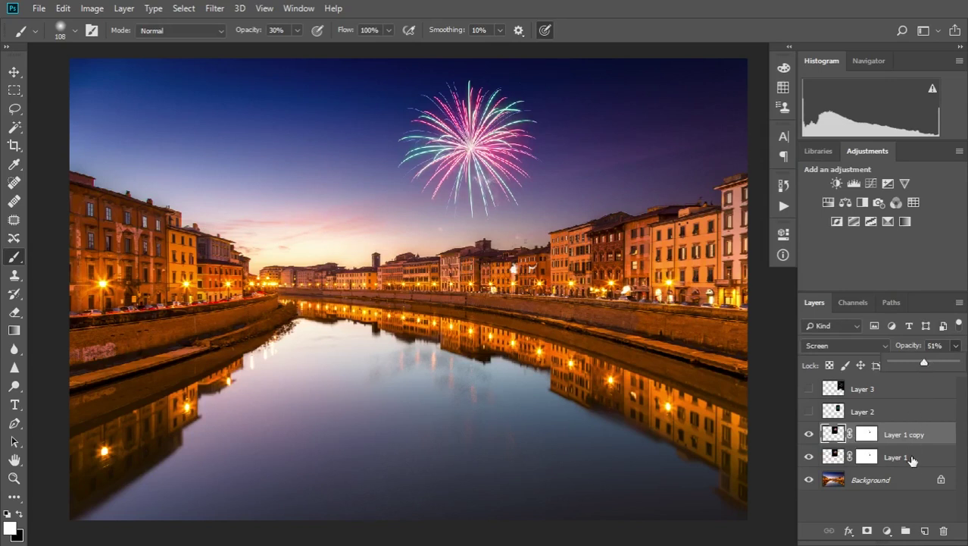
{"action": "left_click", "coordinate": [888, 495]}
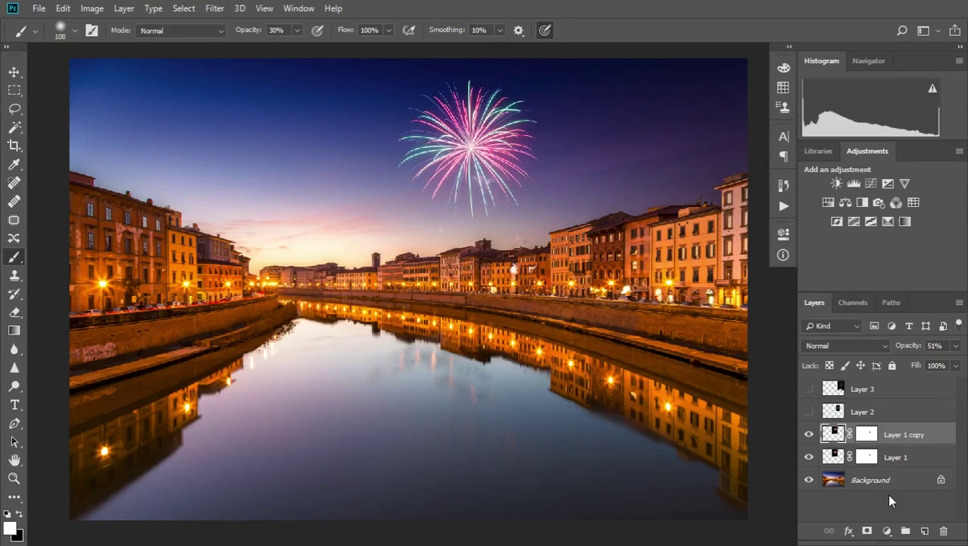
{"action": "left_click", "coordinate": [890, 496]}
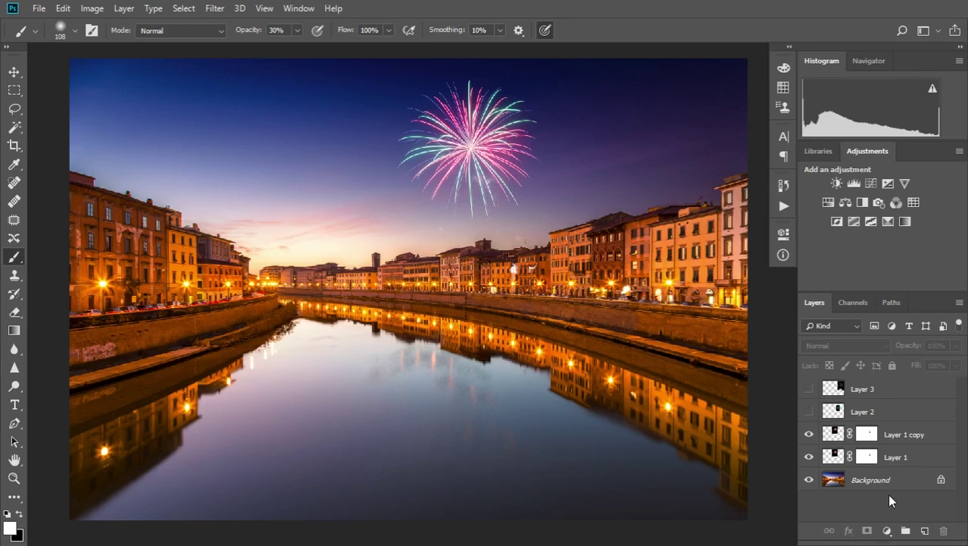
Duplicate Layer 1 copy to get a layer for the firework's reflection
{"action": "right_click", "coordinate": [906, 434]}
{"action": "left_click", "coordinate": [803, 74]}
{"action": "key", "text": "Return"}
{"action": "key", "text": "h"}
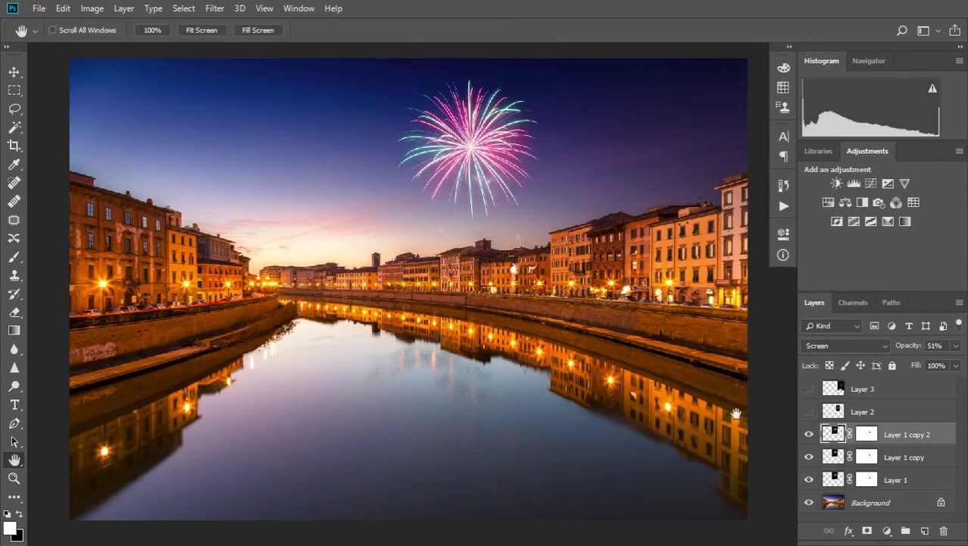
Flip the new duplicate vertically and move it down onto the water below the firework
{"action": "left_click", "coordinate": [63, 9]}
{"action": "mouse_move", "coordinate": [194, 318]}
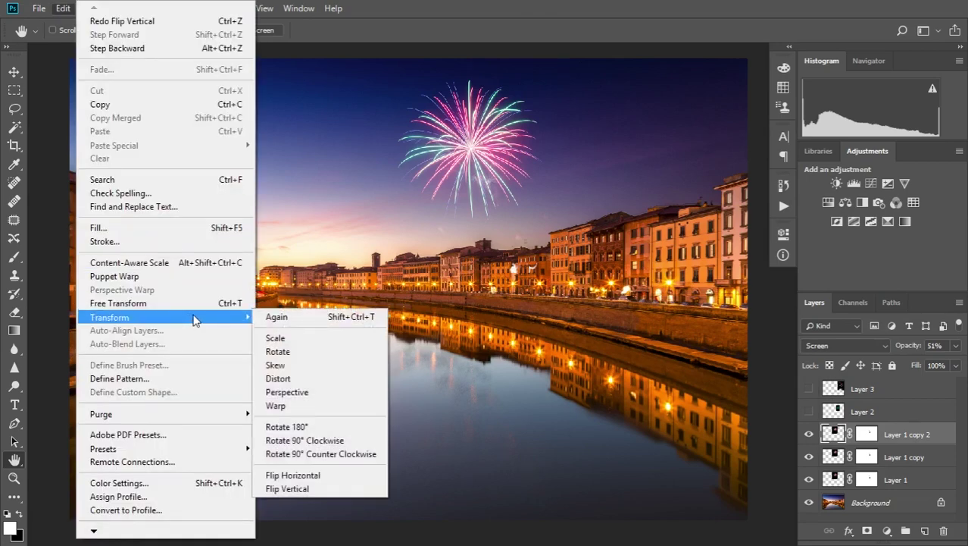
{"action": "left_click", "coordinate": [291, 489]}
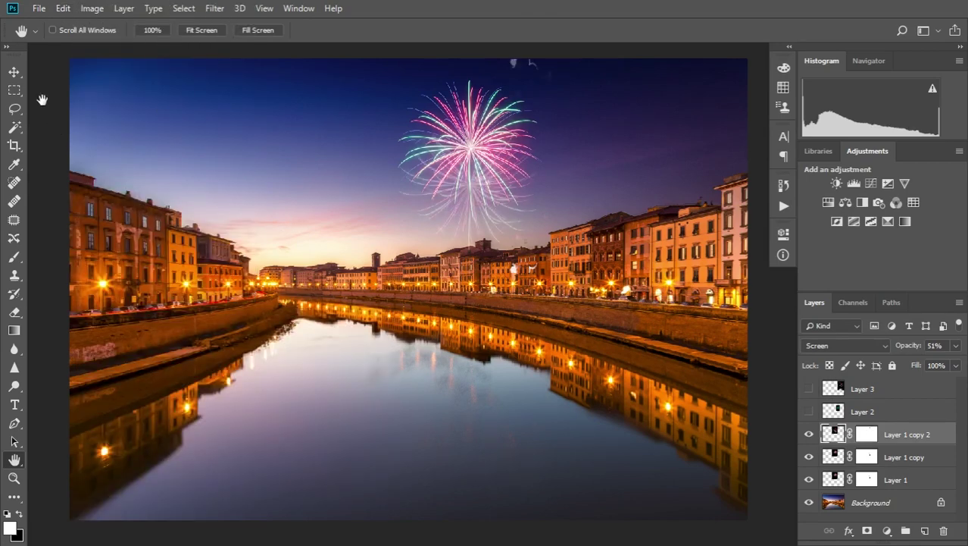
{"action": "left_click", "coordinate": [14, 72]}
{"action": "left_click_drag", "start_coordinate": [476, 100], "coordinate": [485, 421]}
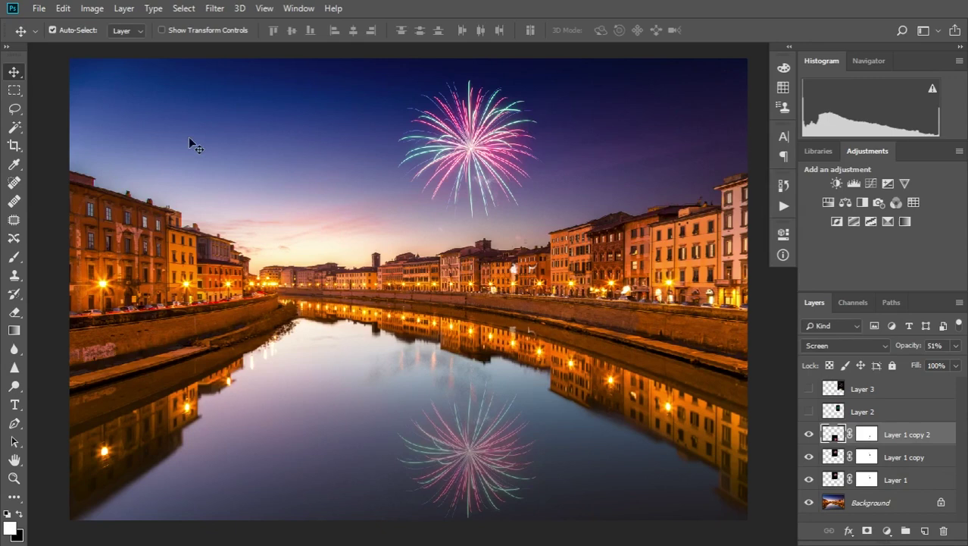
Skew the reflected firework about -4.26° horizontally with Free Transform and set its blend mode to Color Dodge
{"action": "left_click", "coordinate": [63, 9]}
{"action": "left_click", "coordinate": [145, 302]}
{"action": "left_click_drag", "start_coordinate": [565, 309], "coordinate": [556, 322]}
{"action": "left_click_drag", "start_coordinate": [358, 322], "coordinate": [366, 299]}
{"action": "left_click_drag", "start_coordinate": [460, 301], "coordinate": [474, 333]}
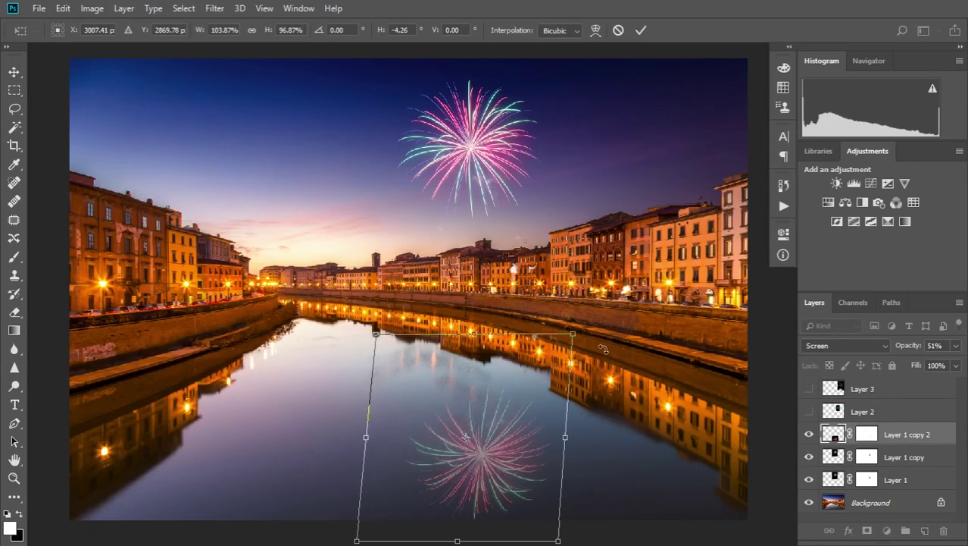
{"action": "left_click", "coordinate": [640, 31]}
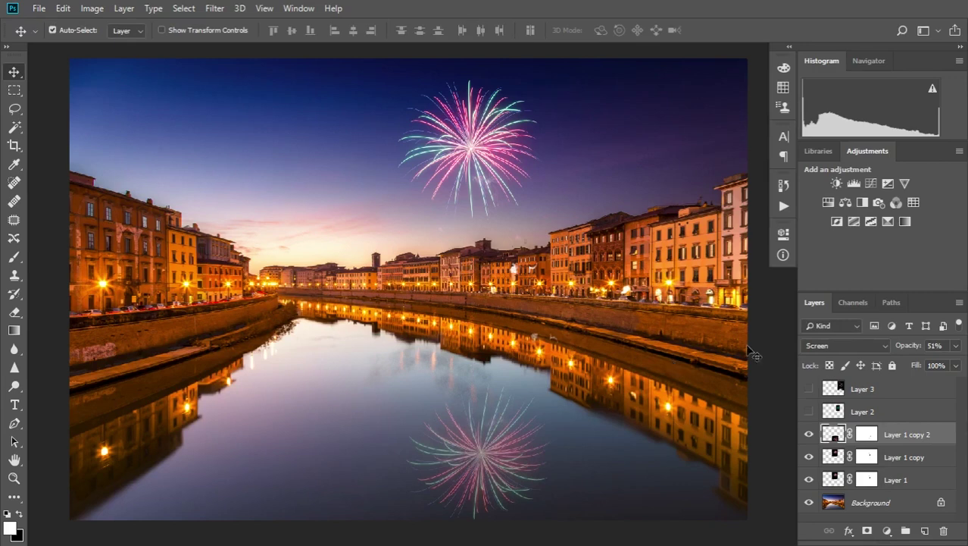
{"action": "left_click", "coordinate": [851, 345]}
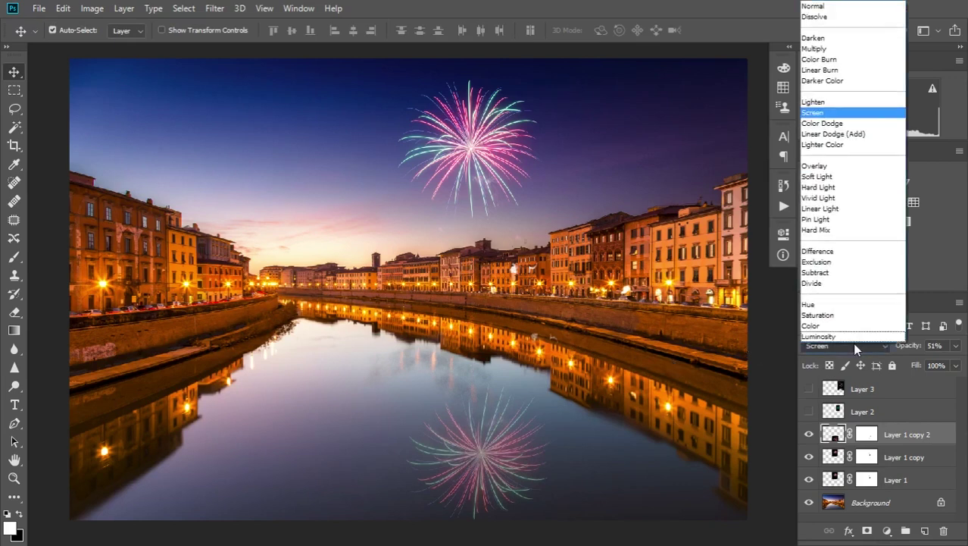
{"action": "left_click", "coordinate": [842, 124]}
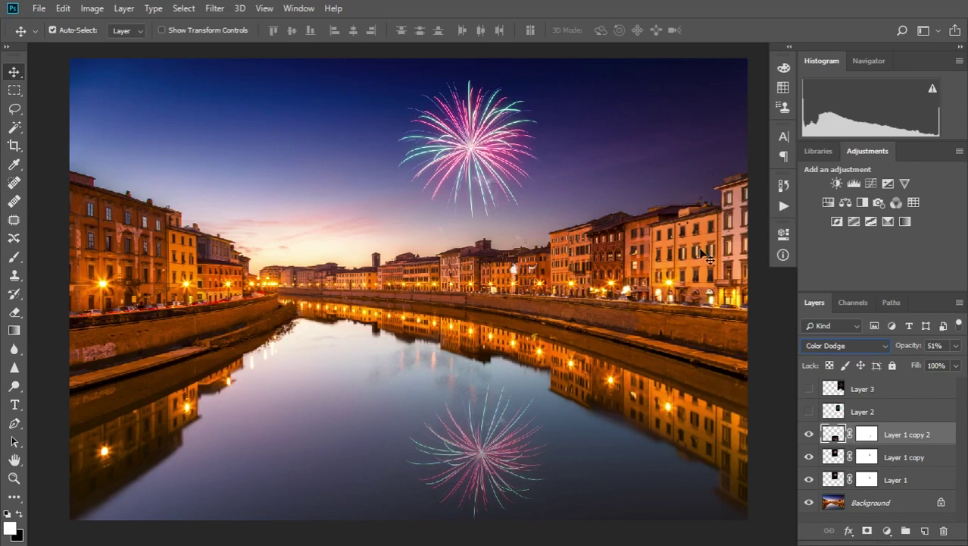
Show only Layer 1 copy 2 and load its RGB channel as a luminosity selection
{"action": "left_click", "coordinate": [809, 433], "text": "alt"}
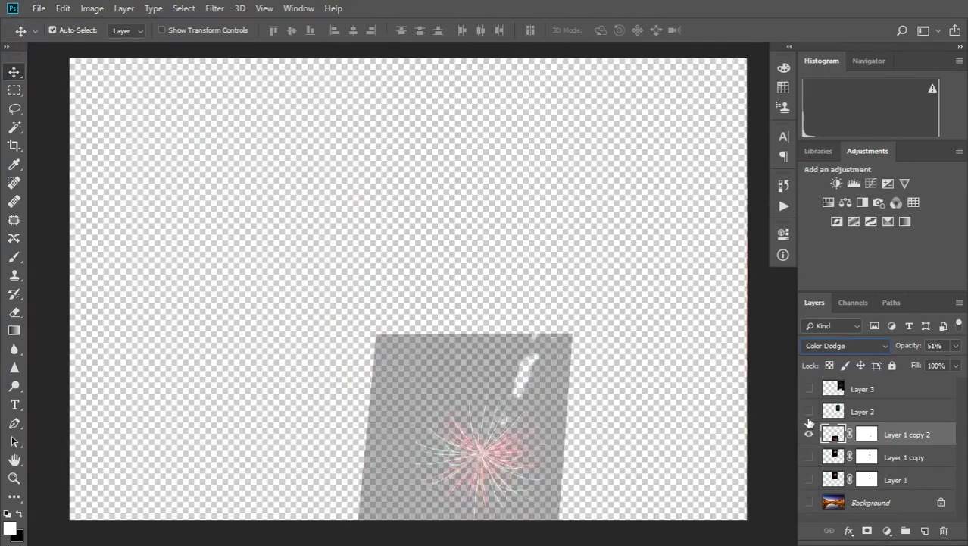
{"action": "left_click", "coordinate": [853, 302]}
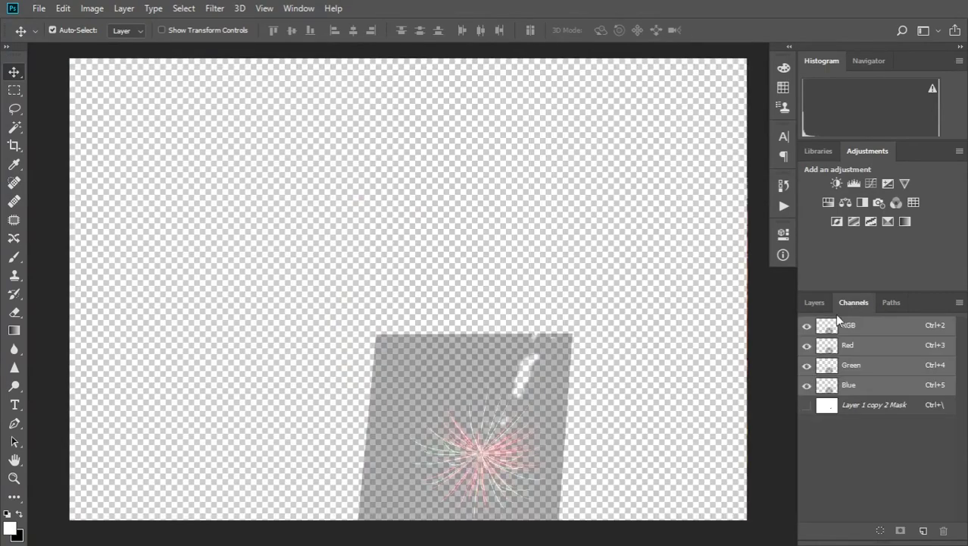
{"action": "key", "text": "ctrl"}
{"action": "left_click", "coordinate": [826, 328], "text": "ctrl"}
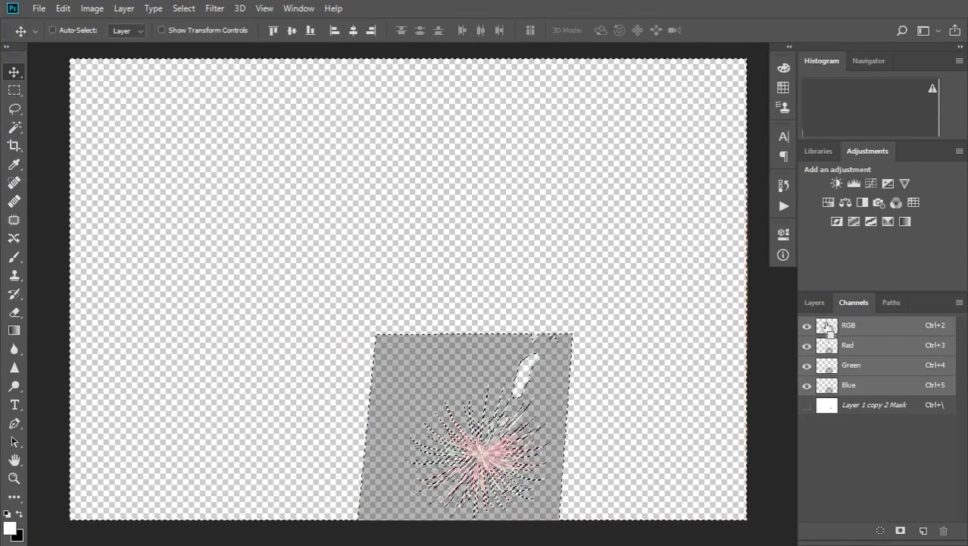
{"action": "left_click", "coordinate": [814, 302]}
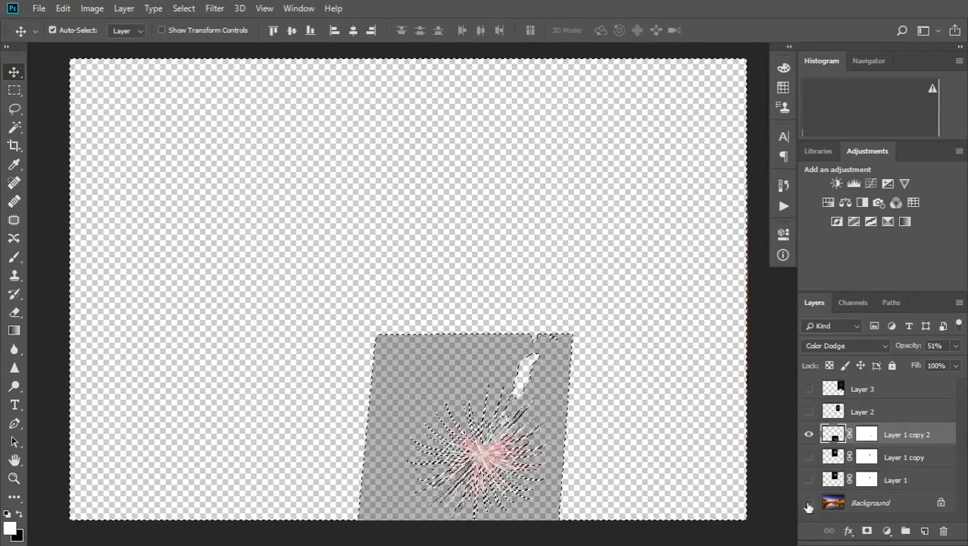
Show the lower layers again, and paint Layer 1 copy 2's mask black through the luminosity selection with a 180 px brush at 30% opacity
{"action": "left_click", "coordinate": [809, 502]}
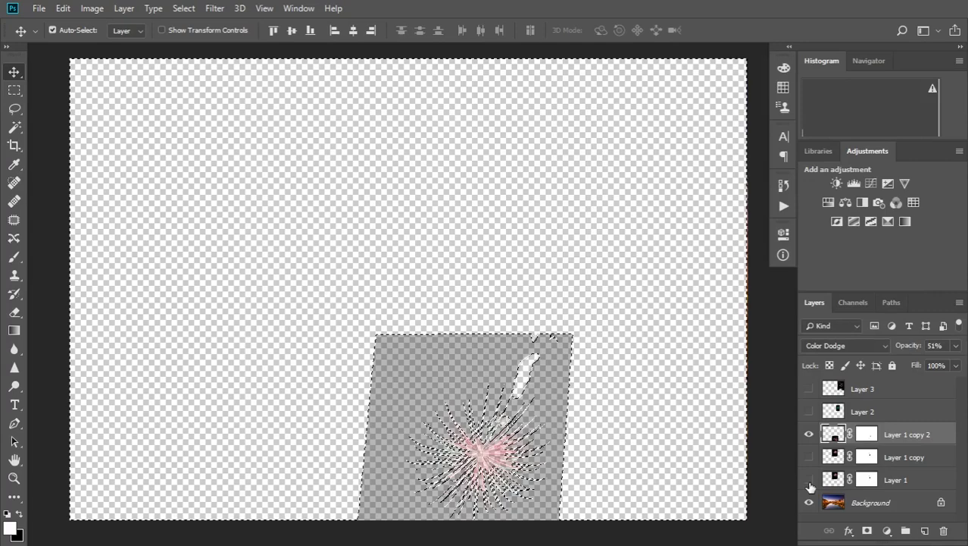
{"action": "left_click_drag", "start_coordinate": [809, 484], "coordinate": [809, 457]}
{"action": "left_click", "coordinate": [866, 433]}
{"action": "left_click", "coordinate": [15, 257]}
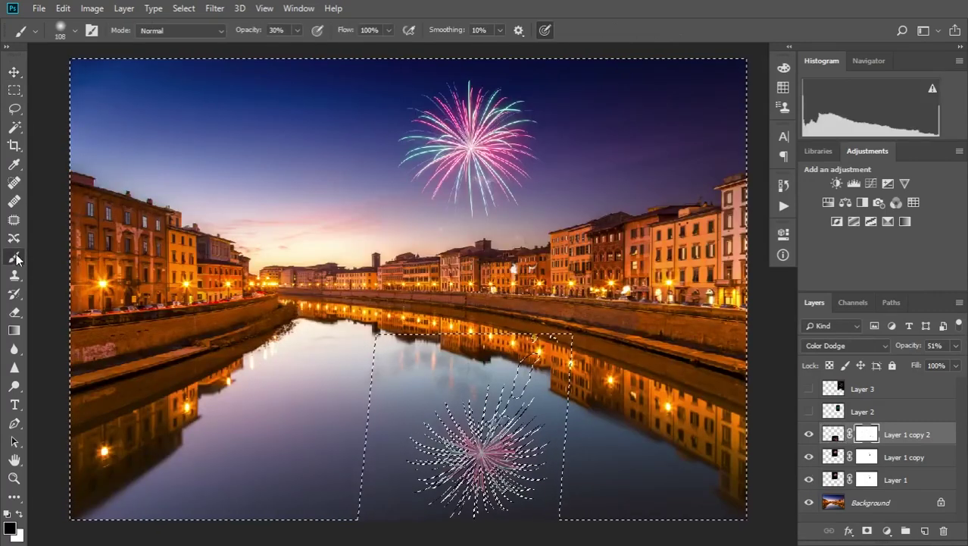
{"action": "right_click", "coordinate": [426, 246]}
{"action": "left_click_drag", "start_coordinate": [544, 284], "coordinate": [558, 284]}
{"action": "left_click", "coordinate": [658, 21]}
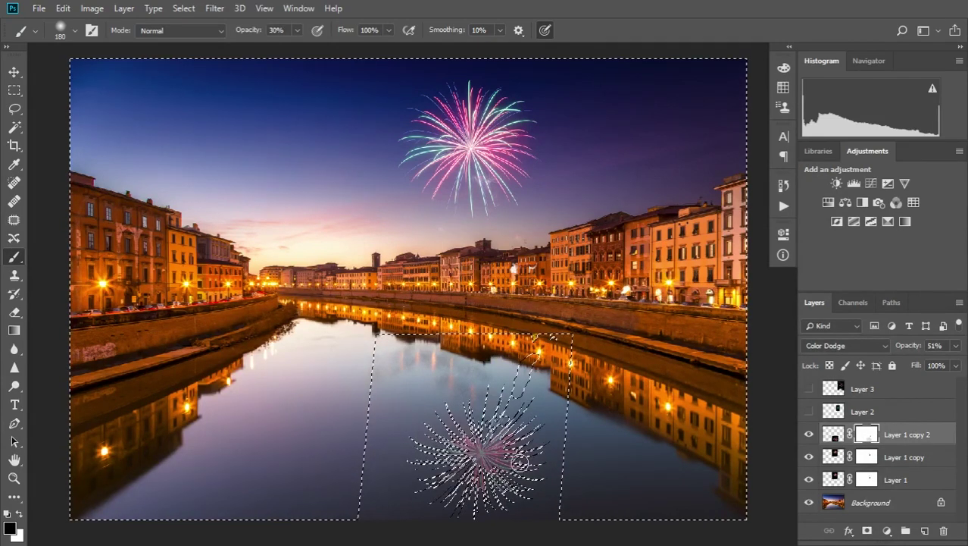
{"action": "key", "text": "h"}
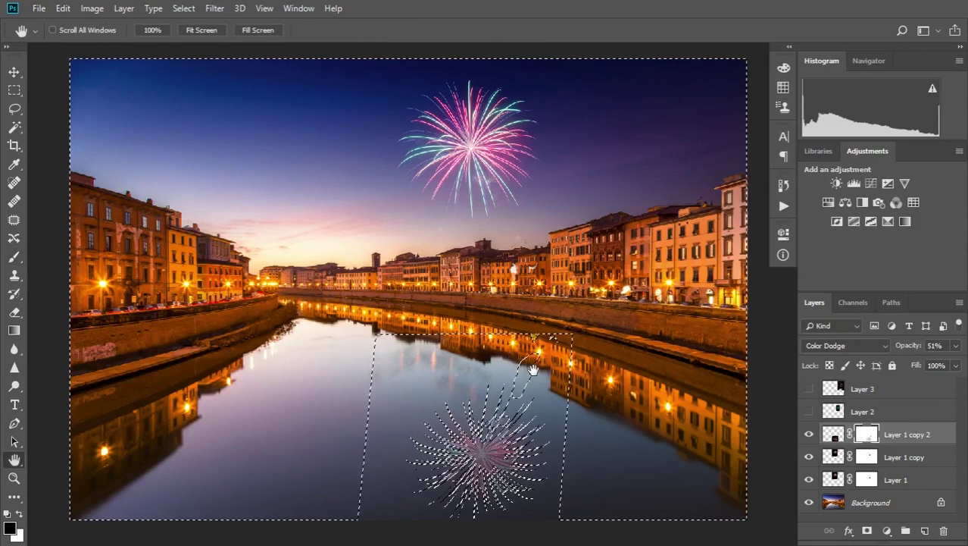
{"action": "key", "text": "ctrl+d"}
Disable and re-enable the layer mask of Layer 1 copy 2 to compare the reflection with and without it
{"action": "right_click", "coordinate": [864, 436]}
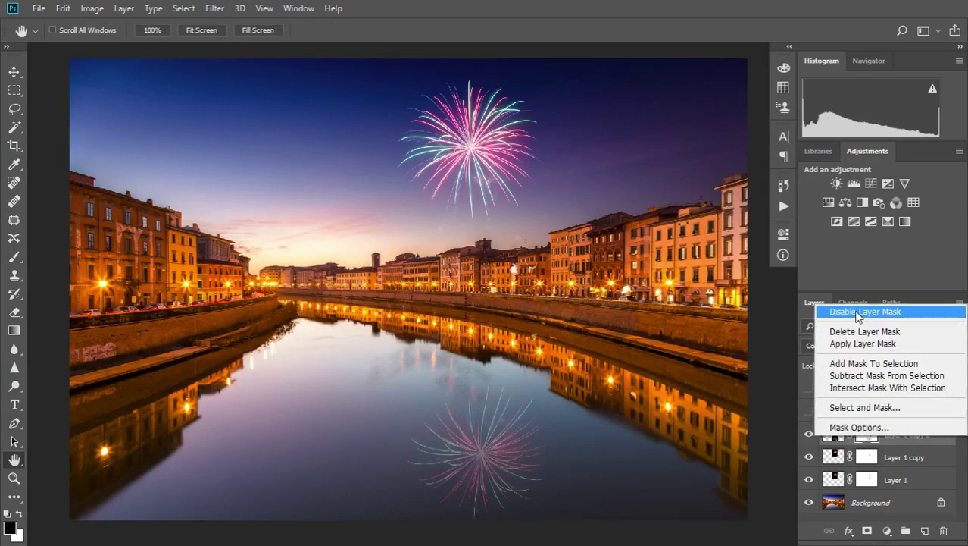
{"action": "left_click", "coordinate": [858, 313]}
{"action": "left_click", "coordinate": [866, 434]}
Apply a Gaussian Blur with a 6.4 pixel radius to the reflected firework image on Layer 1 copy 2
{"action": "left_click", "coordinate": [833, 434]}
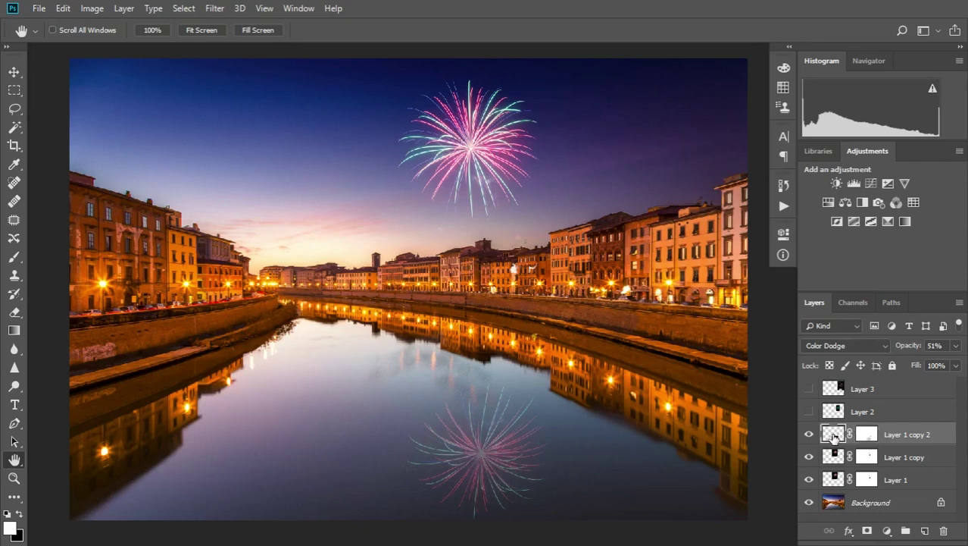
{"action": "left_click", "coordinate": [149, 34]}
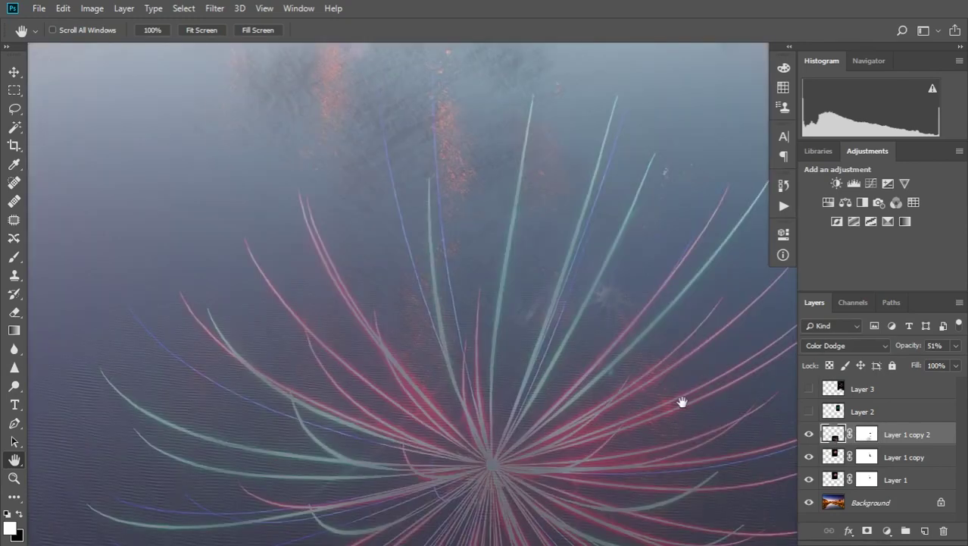
{"action": "left_click", "coordinate": [214, 8]}
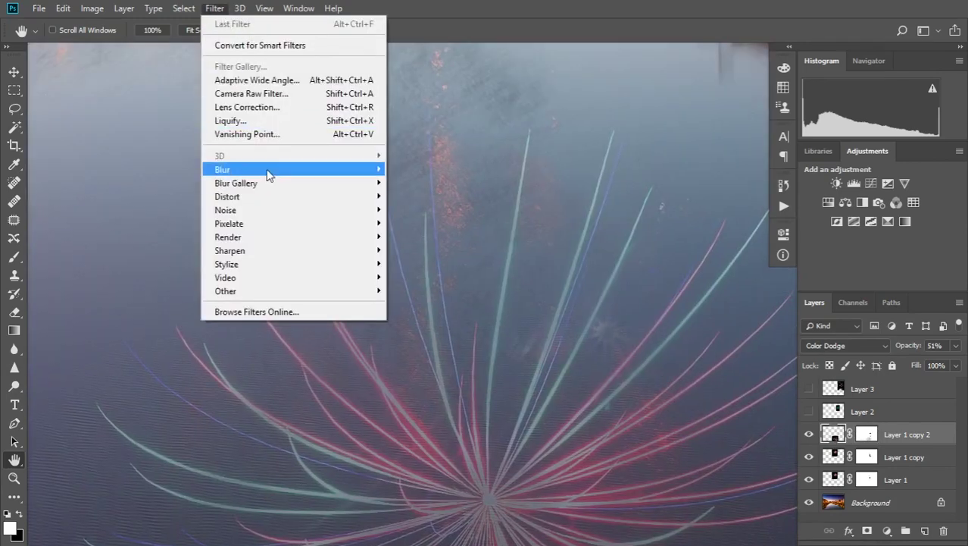
{"action": "mouse_move", "coordinate": [268, 171]}
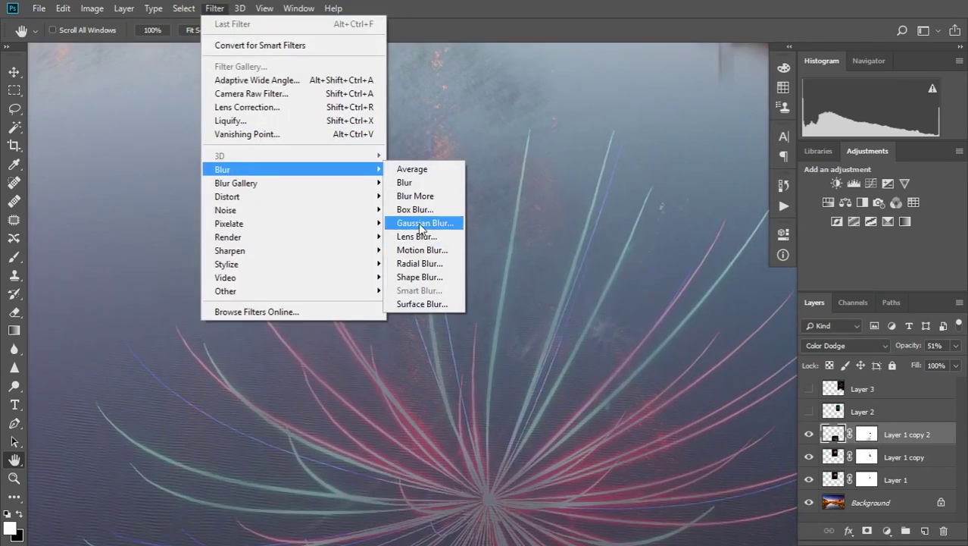
{"action": "left_click", "coordinate": [421, 223]}
{"action": "mouse_move", "coordinate": [639, 294]}
{"action": "left_mouse_down"}
{"action": "mouse_move", "coordinate": [618, 294]}
{"action": "mouse_move", "coordinate": [636, 295]}
{"action": "left_mouse_up"}
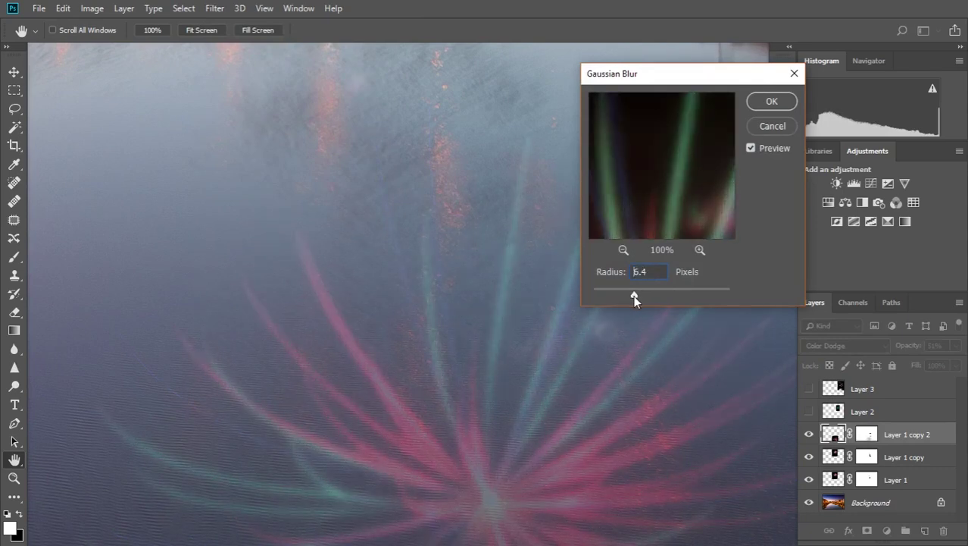
{"action": "key", "text": "Return"}
Hide and show the first firework's three layers to compare the whole image before and after
{"action": "key", "text": "ctrl+0"}
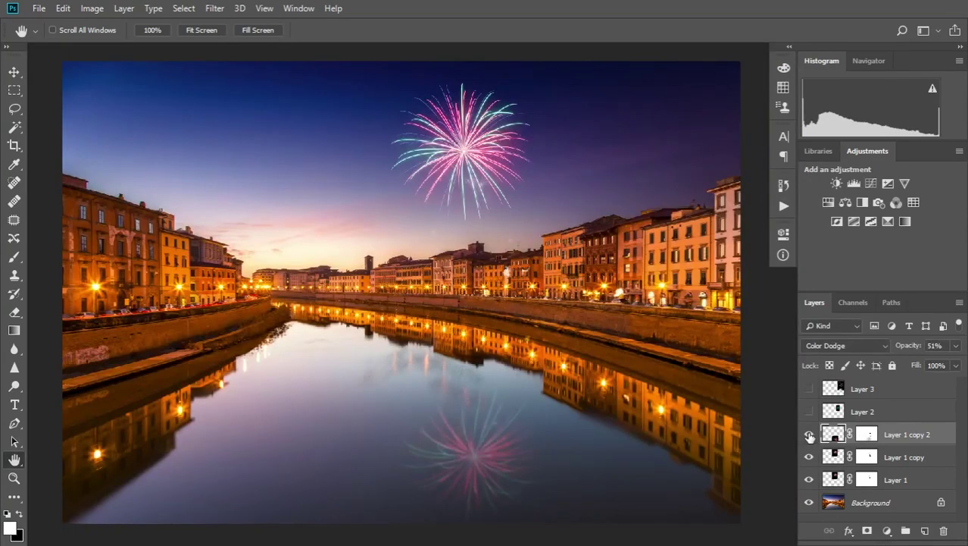
{"action": "left_click_drag", "start_coordinate": [809, 437], "coordinate": [807, 489]}
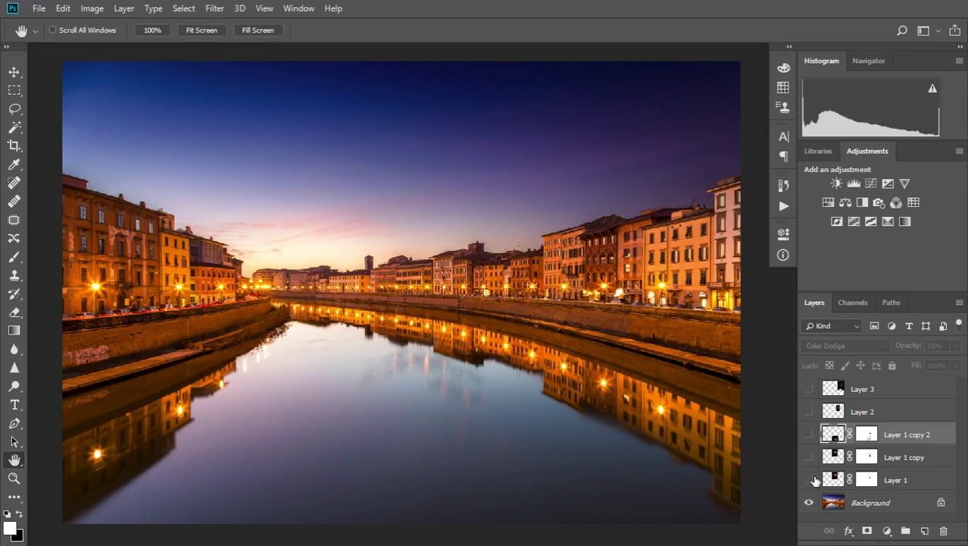
{"action": "left_click_drag", "start_coordinate": [809, 480], "coordinate": [809, 453]}
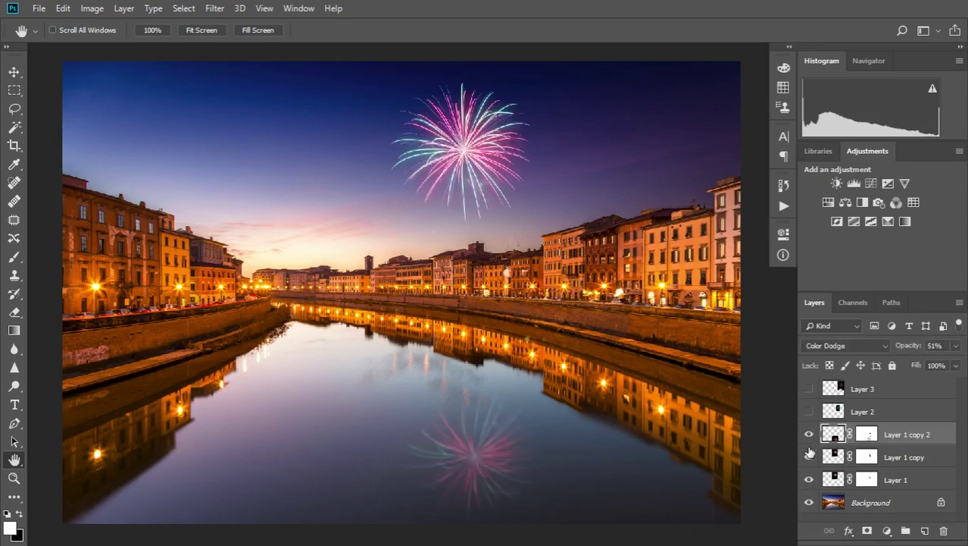
Show Layer 2 with the green firework and set it to Color Dodge at 86% opacity
{"action": "left_click", "coordinate": [809, 411]}
{"action": "left_click", "coordinate": [862, 414]}
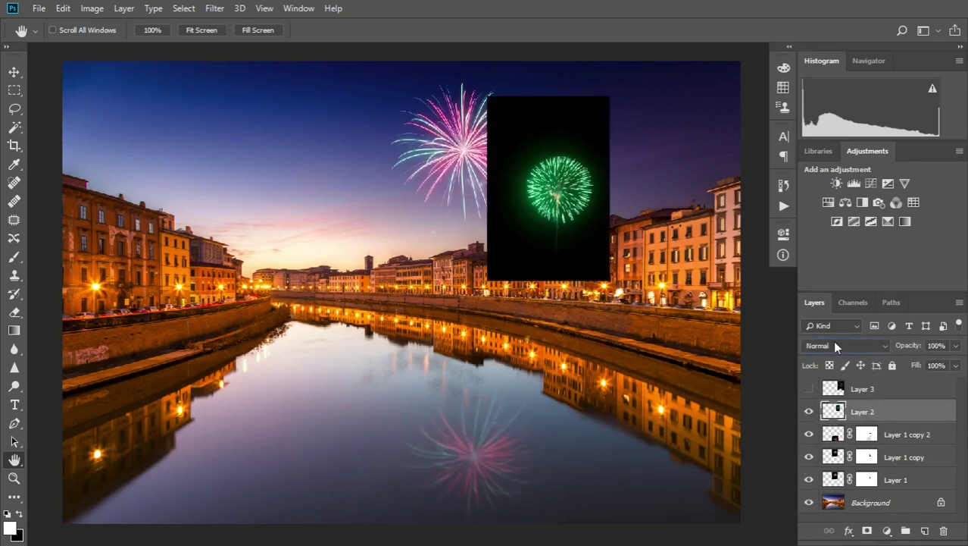
{"action": "left_click", "coordinate": [835, 347]}
{"action": "left_click", "coordinate": [833, 131]}
{"action": "left_click", "coordinate": [955, 345]}
{"action": "left_click_drag", "start_coordinate": [956, 364], "coordinate": [945, 364]}
Duplicate Layer 2 and move the copy down onto the water below the green firework
{"action": "right_click", "coordinate": [916, 406]}
{"action": "left_click", "coordinate": [765, 76]}
{"action": "key", "text": "Return"}
{"action": "left_click", "coordinate": [63, 8]}
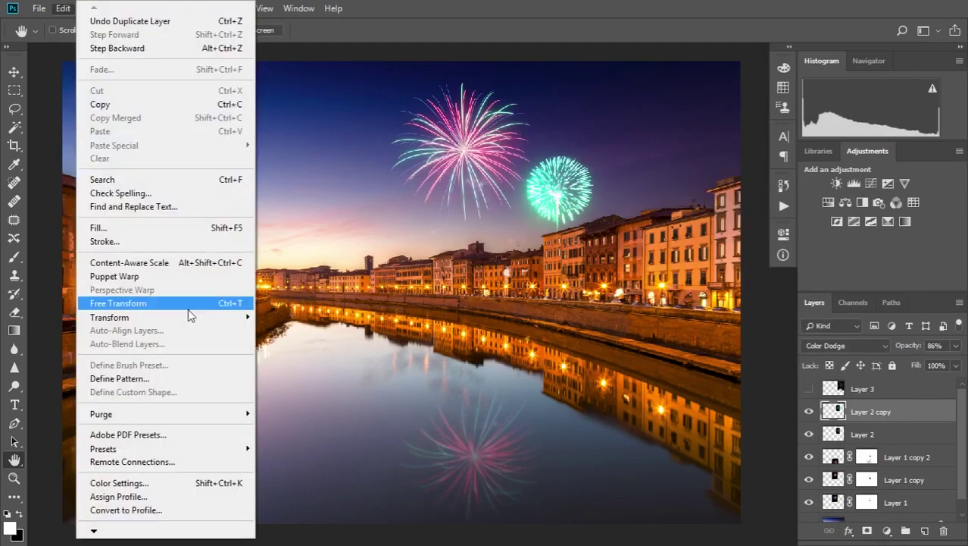
{"action": "key", "text": "Escape"}
{"action": "key", "text": "v"}
{"action": "left_click_drag", "start_coordinate": [556, 186], "coordinate": [560, 453]}
Free Transform the green reflection to about 92% height with a horizontal skew of about -1.50°, and shift it slightly up
{"action": "left_click", "coordinate": [63, 8]}
{"action": "left_click", "coordinate": [166, 303]}
{"action": "left_click_drag", "start_coordinate": [552, 350], "coordinate": [552, 366]}
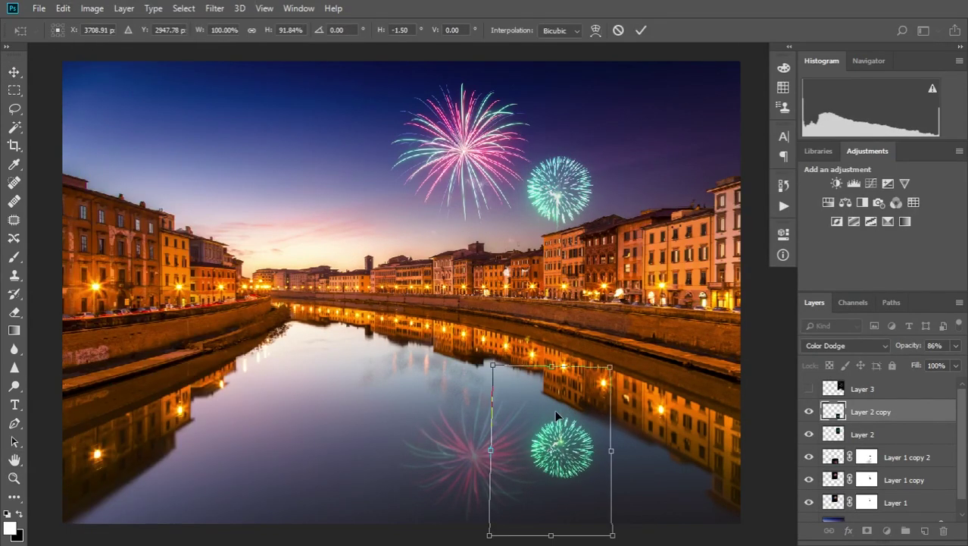
{"action": "left_click_drag", "start_coordinate": [554, 409], "coordinate": [557, 398]}
{"action": "key", "text": "Return"}
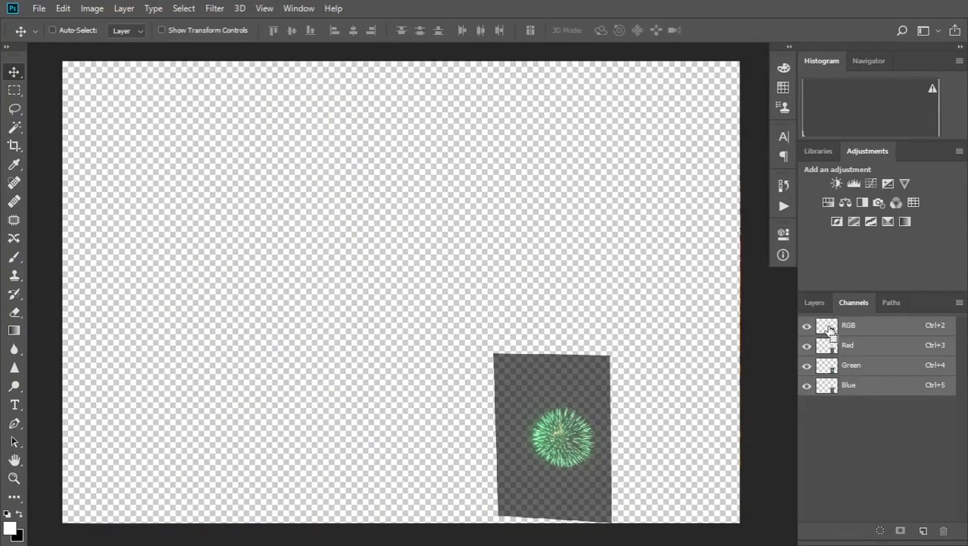
Add a mask to Layer 2 copy from its RGB luminosity selection and set the layer to Normal blending at 47% opacity
{"action": "left_click", "coordinate": [814, 301]}
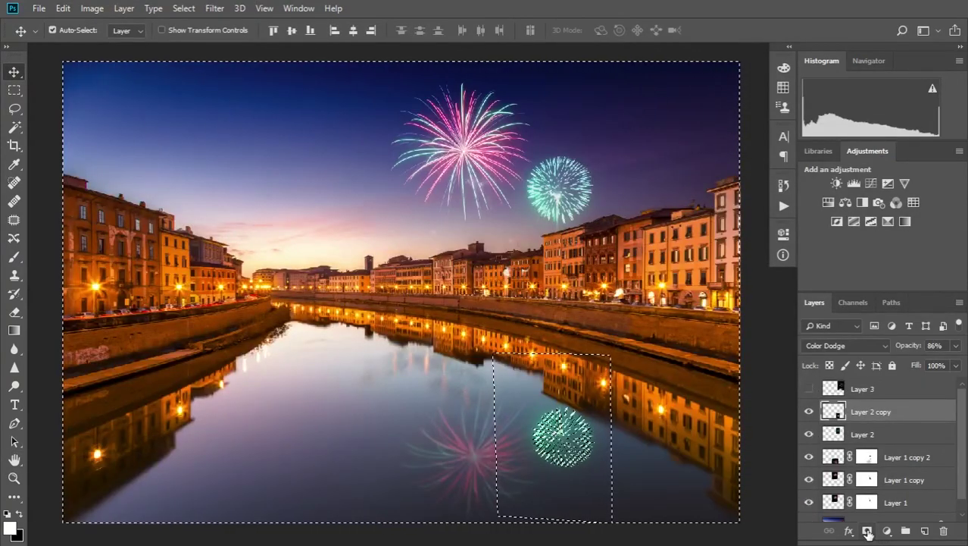
{"action": "right_click", "coordinate": [868, 412]}
{"action": "left_click", "coordinate": [841, 346]}
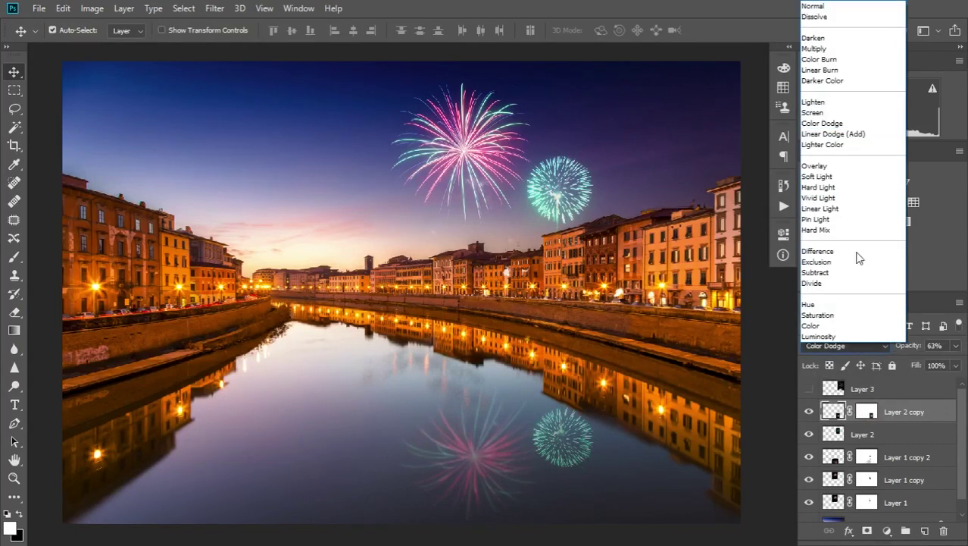
{"action": "left_click", "coordinate": [854, 309]}
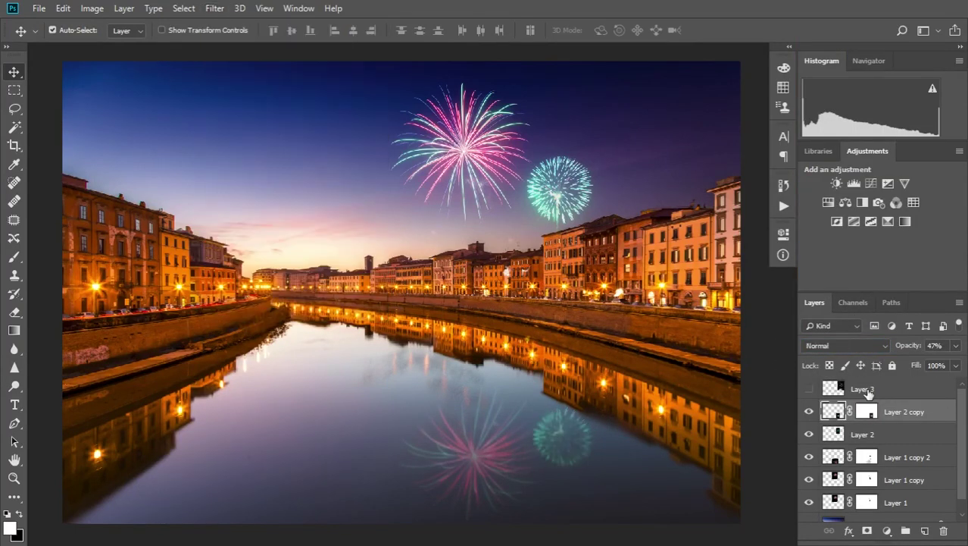
Show Layer 3 with the large fireworks and set its blend mode to Linear Dodge (Add)
{"action": "left_click", "coordinate": [909, 388]}
{"action": "left_click", "coordinate": [809, 389]}
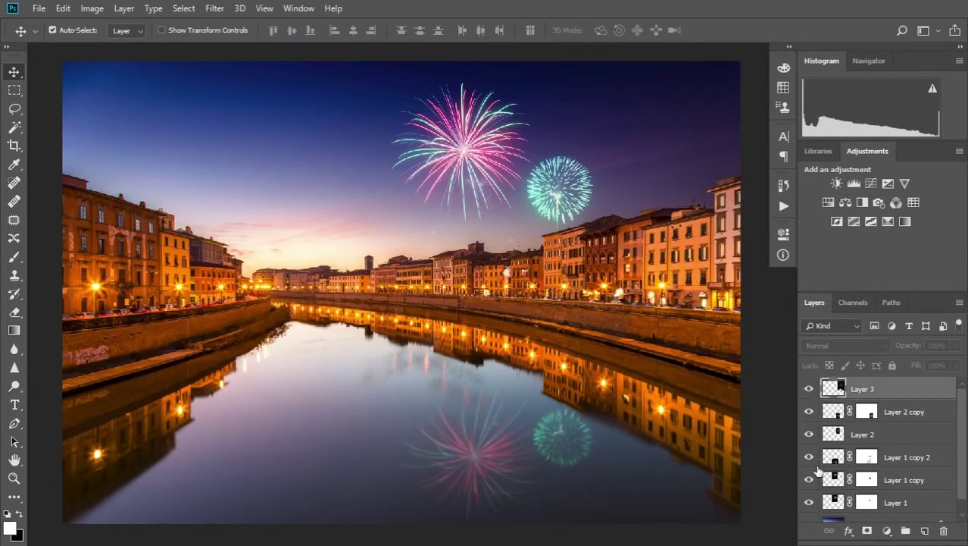
{"action": "left_click", "coordinate": [844, 346]}
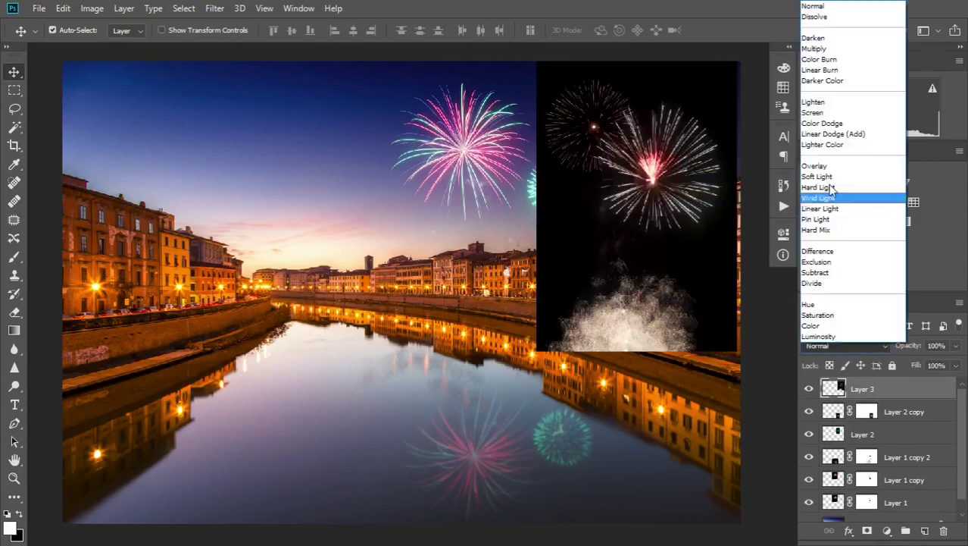
{"action": "left_click", "coordinate": [829, 133]}
Select the Background's sky behind the large firework with the Magic Wand and add that selection as Layer 3's mask
{"action": "left_click_drag", "start_coordinate": [962, 402], "coordinate": [954, 462]}
{"action": "left_click", "coordinate": [872, 511]}
{"action": "left_click", "coordinate": [14, 127]}
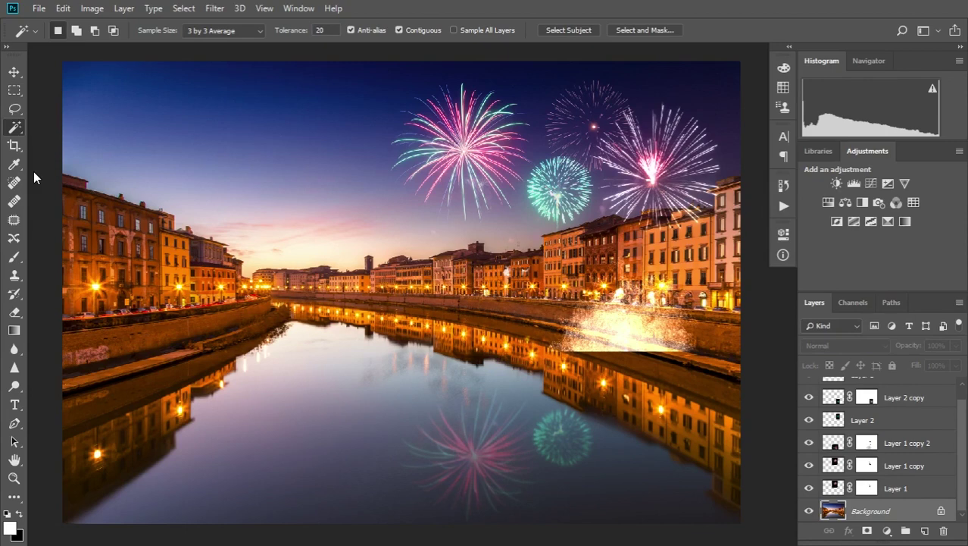
{"action": "left_click", "coordinate": [656, 195]}
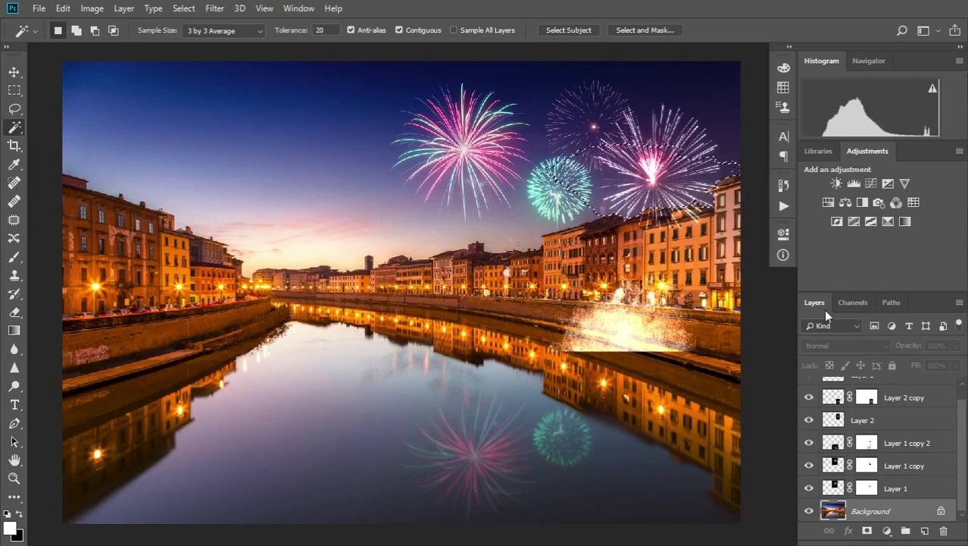
{"action": "scroll", "coordinate": [894, 394], "scroll_direction": "up", "scroll_amount": 1}
{"action": "left_click", "coordinate": [899, 396]}
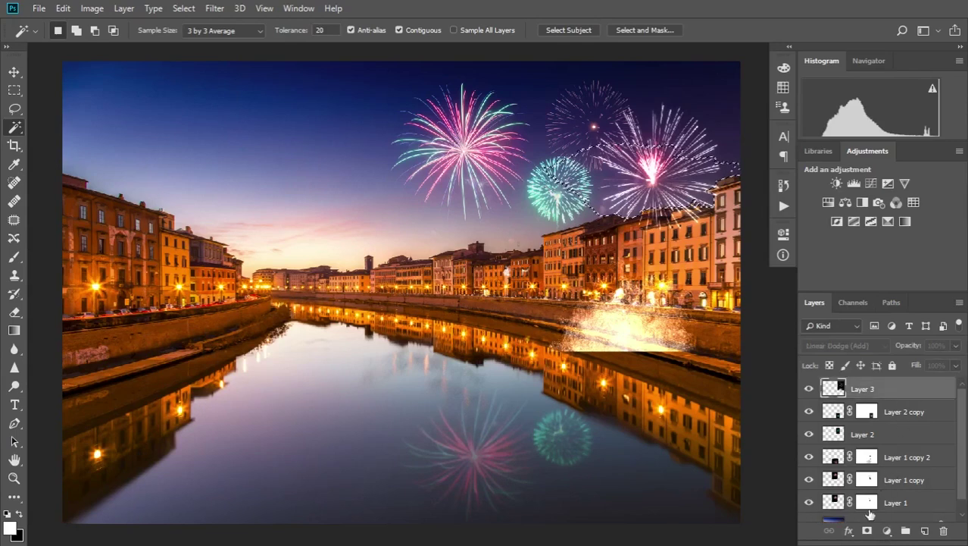
{"action": "left_click", "coordinate": [867, 530]}
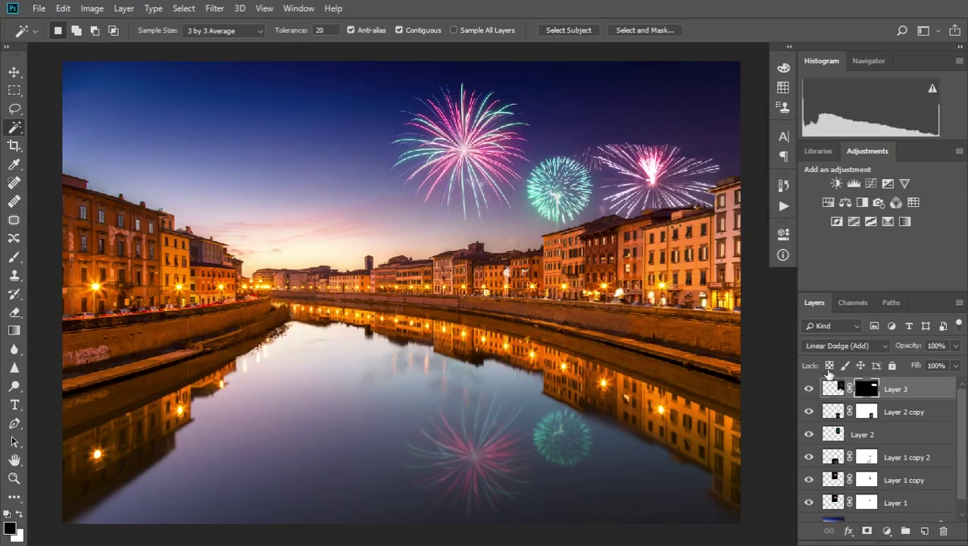
Paint white on Layer 3's mask with a soft 401 px brush to reveal the upper parts of both fireworks
{"action": "key", "text": "b"}
{"action": "right_click", "coordinate": [626, 158]}
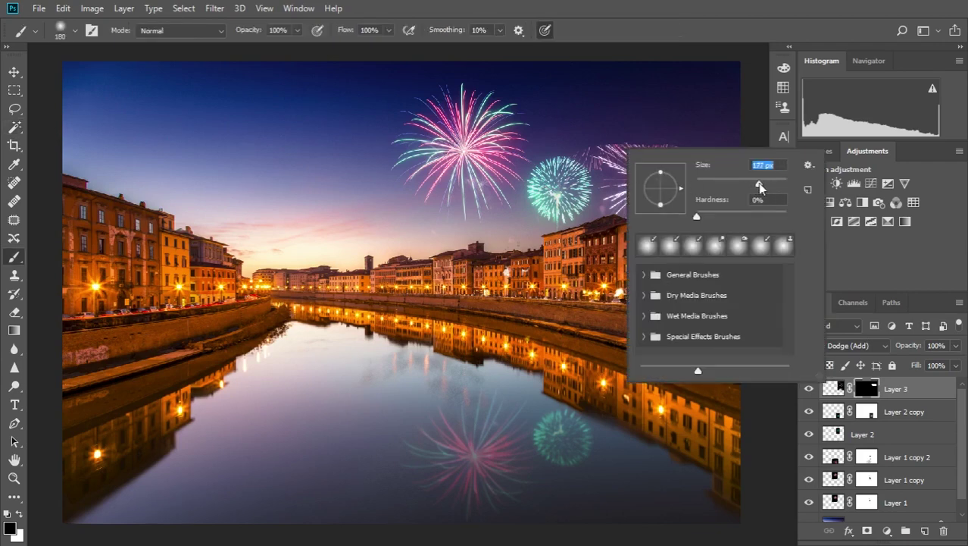
{"action": "left_click_drag", "start_coordinate": [767, 182], "coordinate": [773, 182]}
{"action": "left_click", "coordinate": [647, 30]}
{"action": "key", "text": "w"}
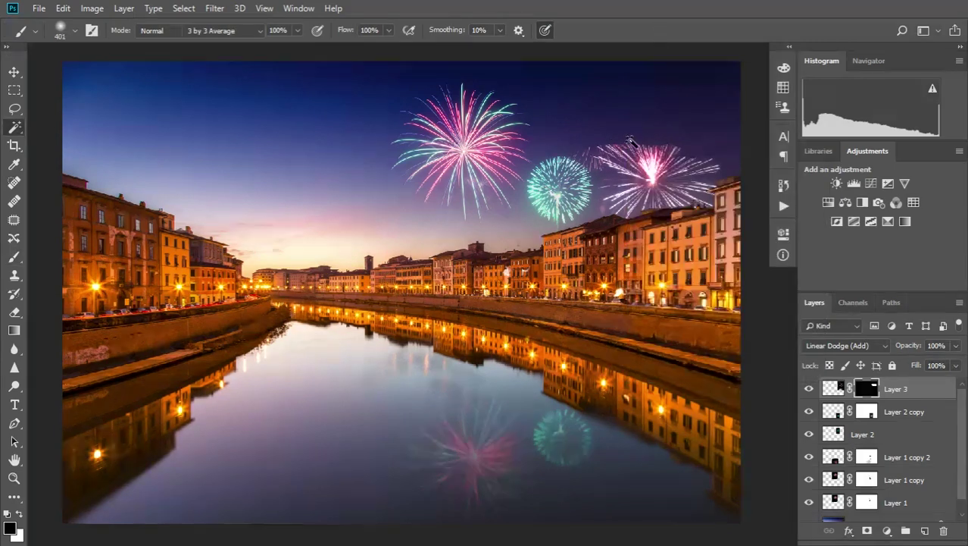
{"action": "key", "text": "b"}
{"action": "key", "text": "x"}
{"action": "mouse_move", "coordinate": [629, 141]}
{"action": "left_mouse_down"}
{"action": "mouse_move", "coordinate": [677, 134]}
{"action": "mouse_move", "coordinate": [570, 114]}
{"action": "mouse_move", "coordinate": [709, 132]}
{"action": "mouse_move", "coordinate": [591, 125]}
{"action": "left_mouse_up"}
Duplicate Layer 3, flip the copy vertically and move it down onto the water
{"action": "key", "text": "ctrl+j"}
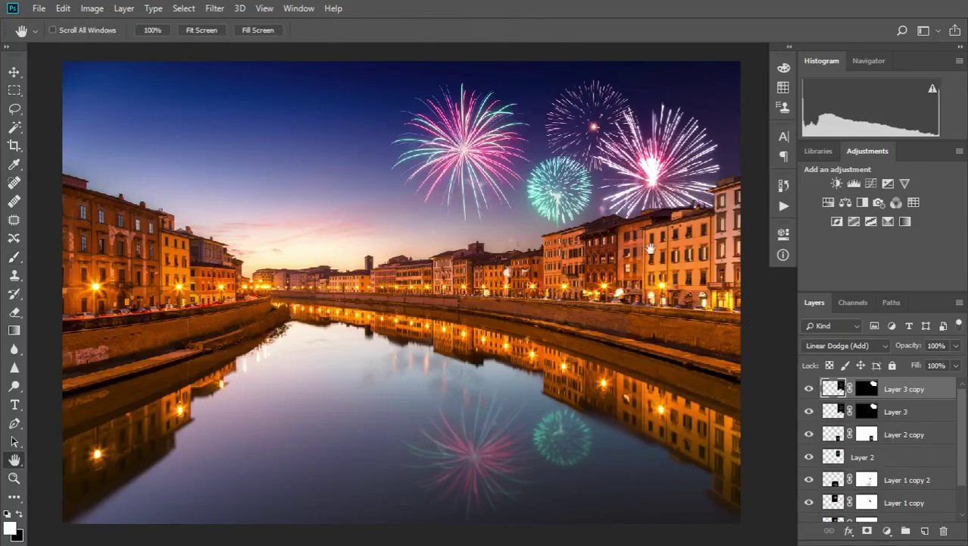
{"action": "key", "text": "ctrl+t"}
{"action": "right_click", "coordinate": [637, 141]}
{"action": "left_click", "coordinate": [667, 329]}
{"action": "left_click_drag", "start_coordinate": [653, 250], "coordinate": [653, 474]}
Scale the flipped Layer 3 copy to about 86.49% height and skew it about -4.45° horizontally
{"action": "left_click_drag", "start_coordinate": [726, 315], "coordinate": [723, 353]}
{"action": "left_click_drag", "start_coordinate": [665, 366], "coordinate": [666, 355]}
{"action": "key", "text": "h"}
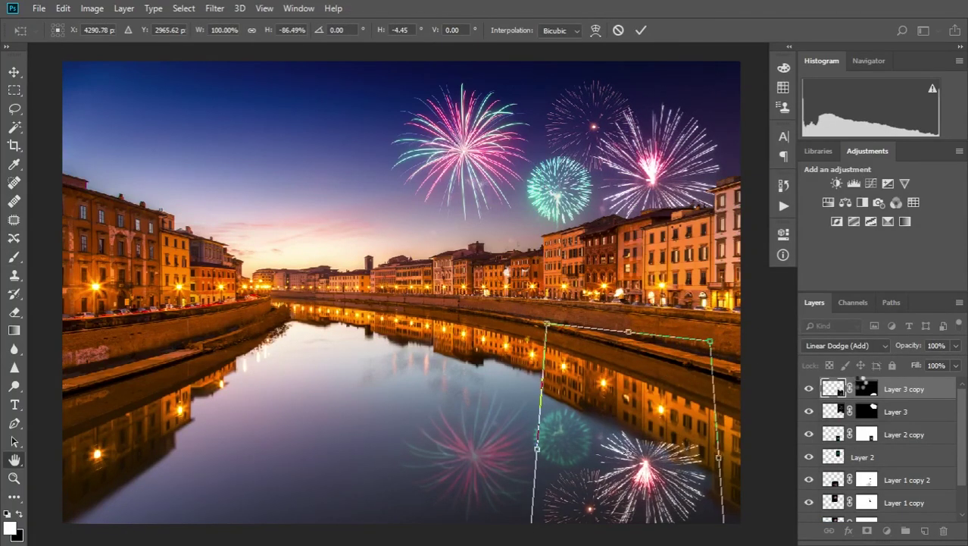
{"action": "key", "text": "Return"}
Replace Layer 3 copy's mask with one made from a Magic Wand selection of the dark water on the Background
{"action": "right_click", "coordinate": [865, 388]}
{"action": "left_click", "coordinate": [867, 284]}
{"action": "scroll", "coordinate": [887, 455], "scroll_direction": "down", "scroll_amount": 3}
{"action": "left_click", "coordinate": [887, 509]}
{"action": "key", "text": "w"}
{"action": "left_click", "coordinate": [677, 491]}
{"action": "scroll", "coordinate": [892, 394], "scroll_direction": "up", "scroll_amount": 3}
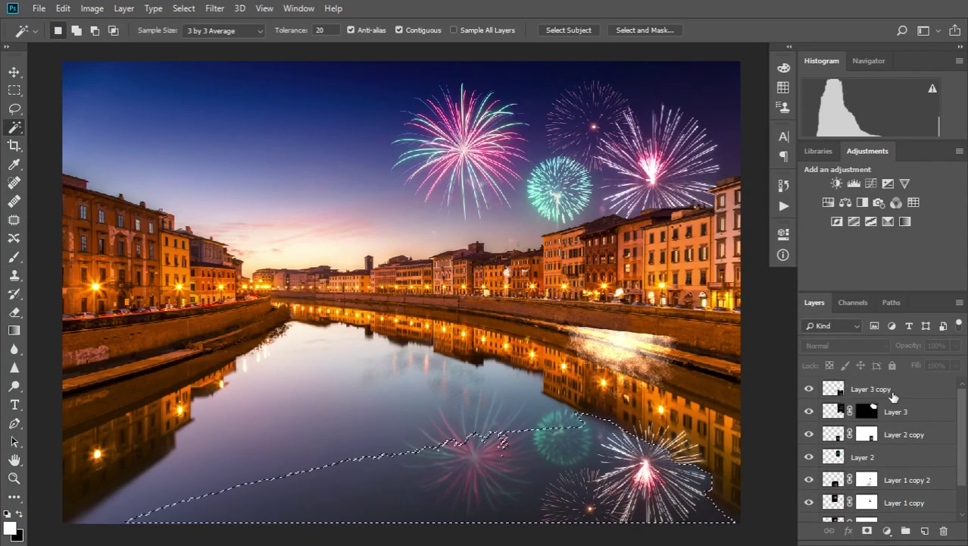
{"action": "left_click", "coordinate": [892, 394]}
{"action": "left_click", "coordinate": [867, 530]}
Isolate Layer 3 copy, load its RGB channel as a luminosity selection and show all layers again
{"action": "key", "text": "ctrl+alt+f"}
{"action": "scroll", "coordinate": [808, 420], "scroll_direction": "down", "scroll_amount": 1}
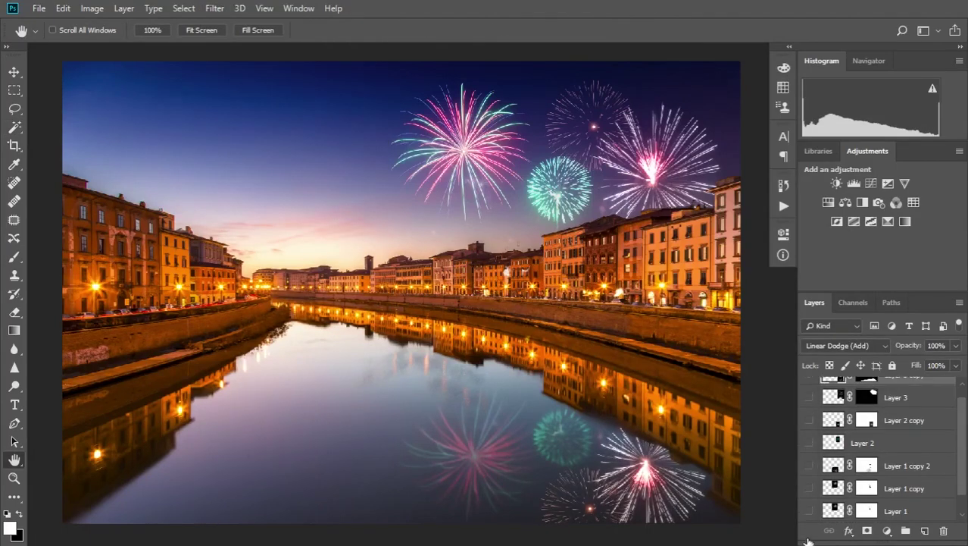
{"action": "left_click", "coordinate": [808, 388], "text": "alt"}
{"action": "left_click", "coordinate": [852, 301]}
{"action": "left_click", "coordinate": [826, 325], "text": "ctrl"}
{"action": "left_click", "coordinate": [814, 302]}
{"action": "left_click", "coordinate": [809, 388], "text": "alt"}
Paint black at 30% opacity with the 401 px brush on Layer 3 copy's mask over the reflected fireworks, and deselect
{"action": "key", "text": "b"}
{"action": "left_click", "coordinate": [865, 388]}
{"action": "left_click_drag", "start_coordinate": [550, 448], "coordinate": [550, 521]}
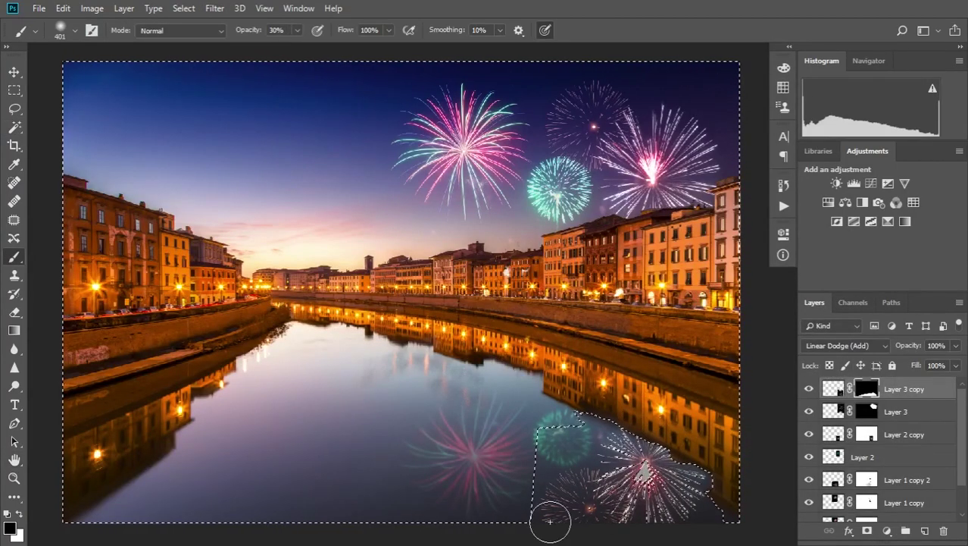
{"action": "key", "text": "ctrl+d"}
Reapply the last Gaussian Blur to the reflected fireworks image on Layer 3 copy
{"action": "left_click", "coordinate": [833, 388]}
{"action": "left_click", "coordinate": [215, 9]}
{"action": "left_click", "coordinate": [221, 24]}
{"action": "key", "text": "Return"}
{"action": "key", "text": "h"}
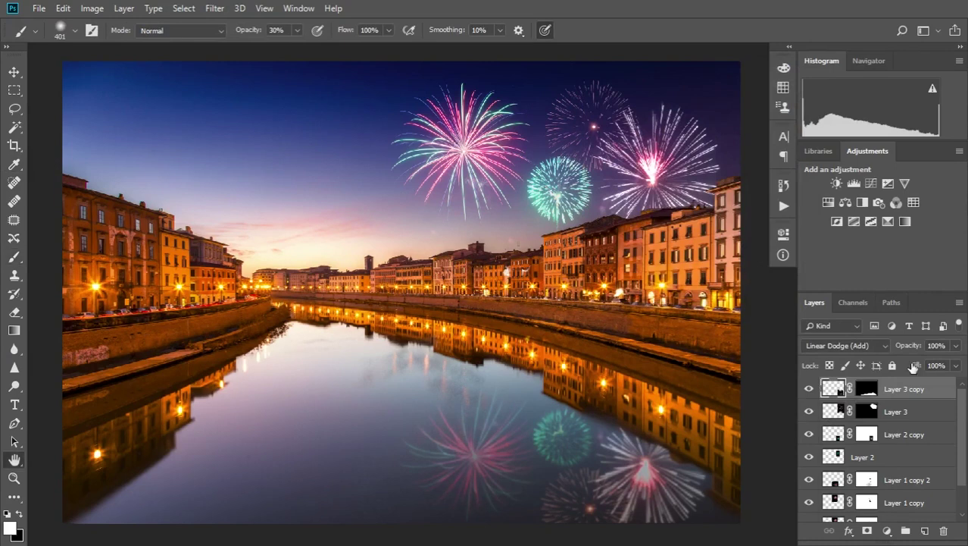
Compare the original photo with the finished composite by hiding and restoring every layer above the Background
{"action": "left_click", "coordinate": [815, 449]}
{"action": "scroll", "coordinate": [807, 485], "scroll_direction": "down", "scroll_amount": 2}
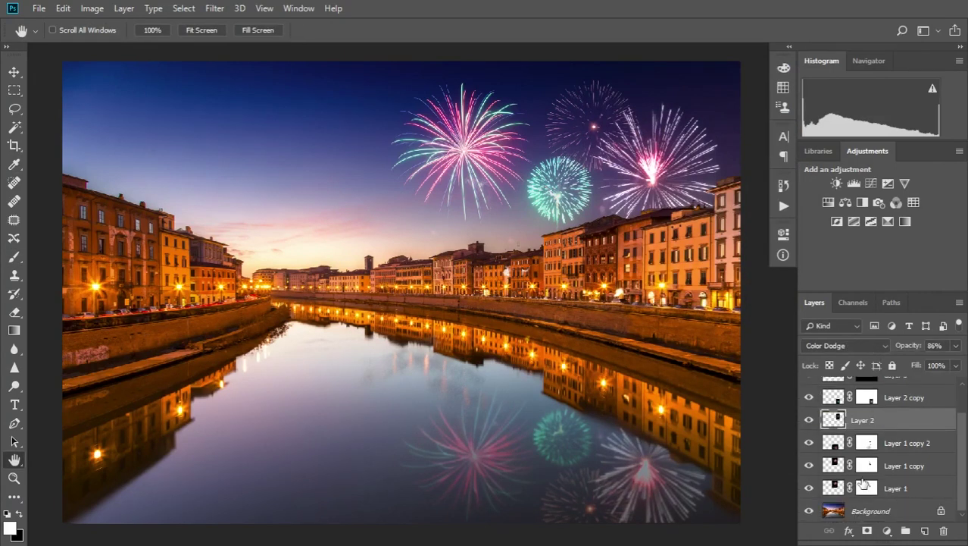
{"action": "left_click", "coordinate": [809, 511], "text": "alt"}
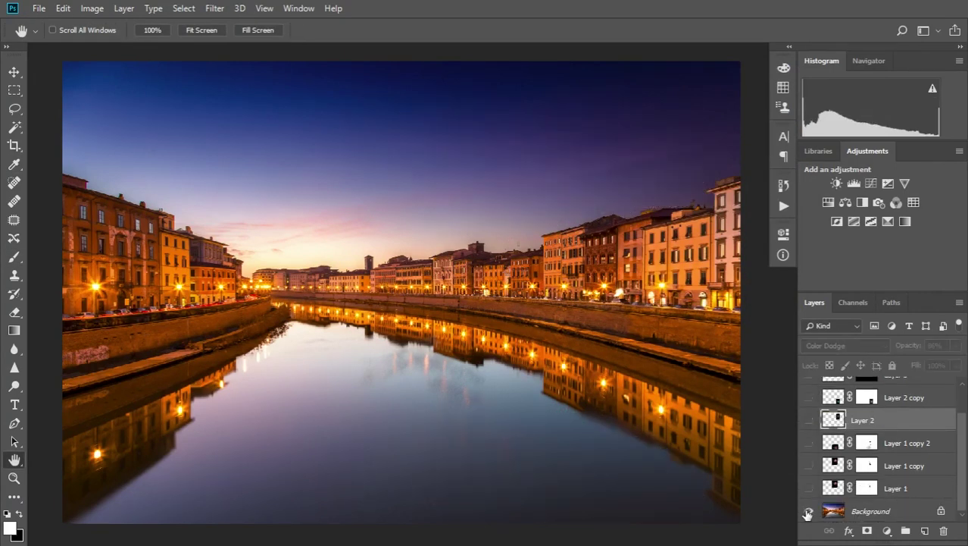
{"action": "left_click", "coordinate": [808, 513], "text": "alt"}
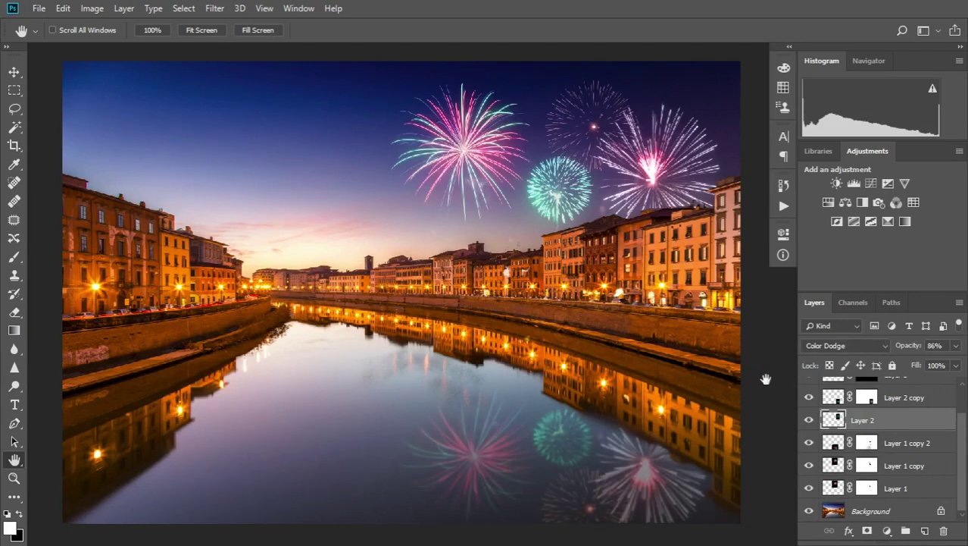
Examine the actions in the Photoshop Colour Control ActionPack and close the list
{"action": "left_click", "coordinate": [785, 206]}
{"action": "scroll", "coordinate": [738, 339], "scroll_direction": "down", "scroll_amount": 10}
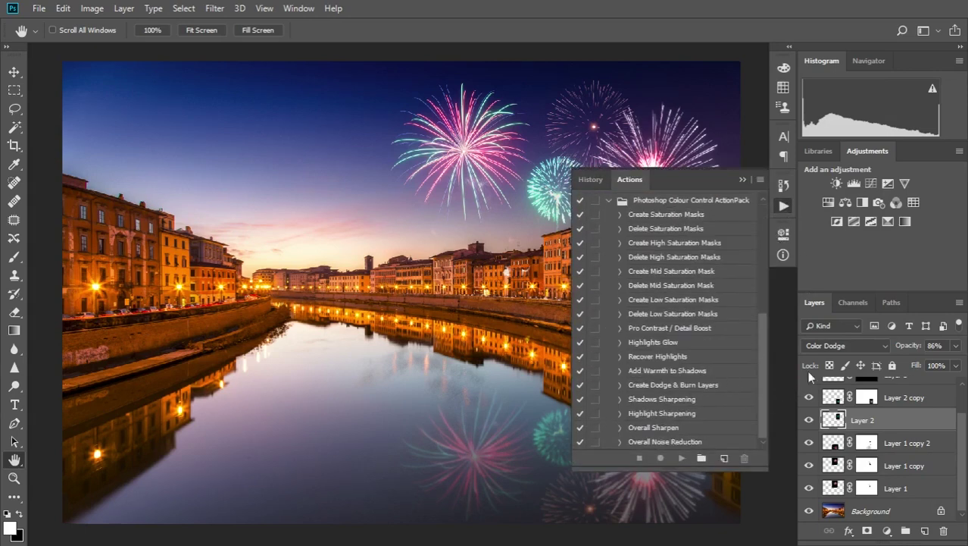
{"action": "left_click", "coordinate": [696, 329]}
{"action": "left_click", "coordinate": [740, 343]}
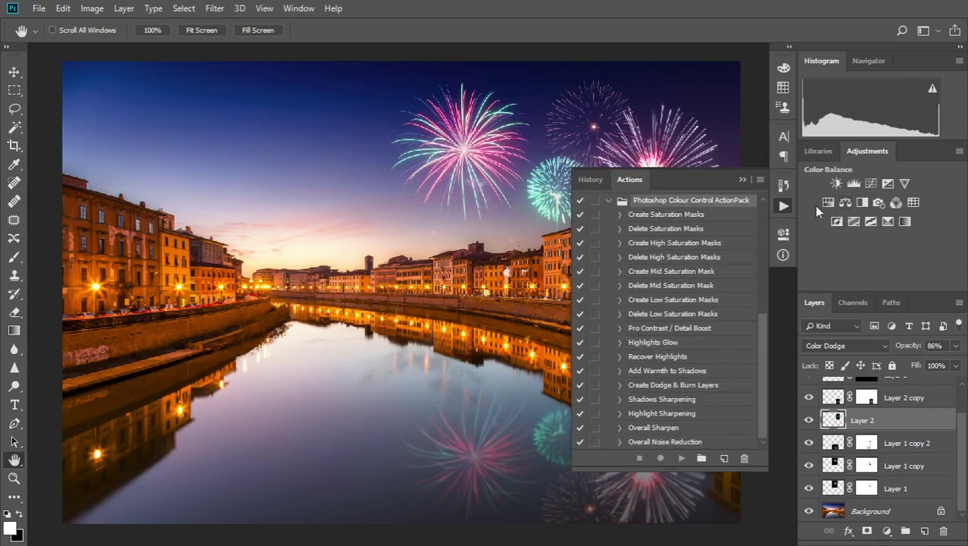
{"action": "left_click", "coordinate": [776, 206]}
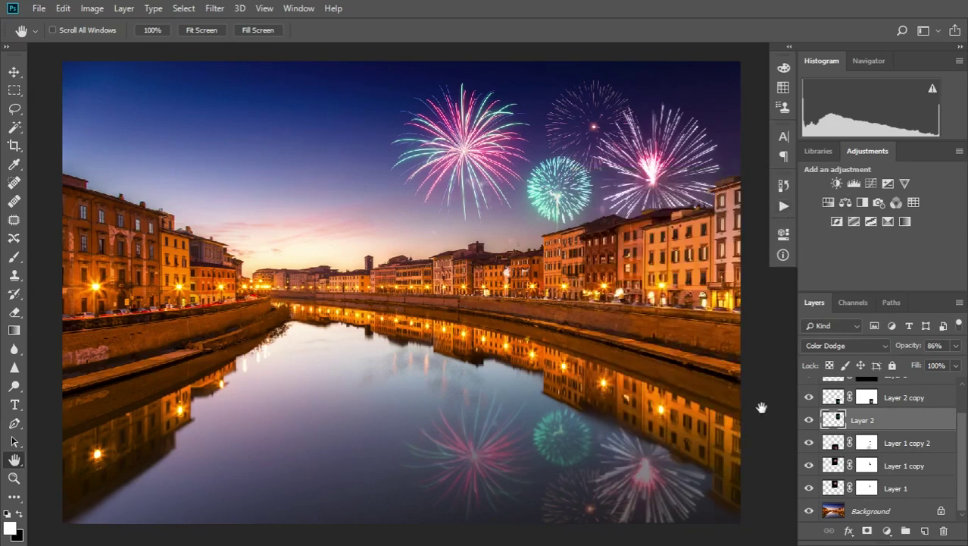